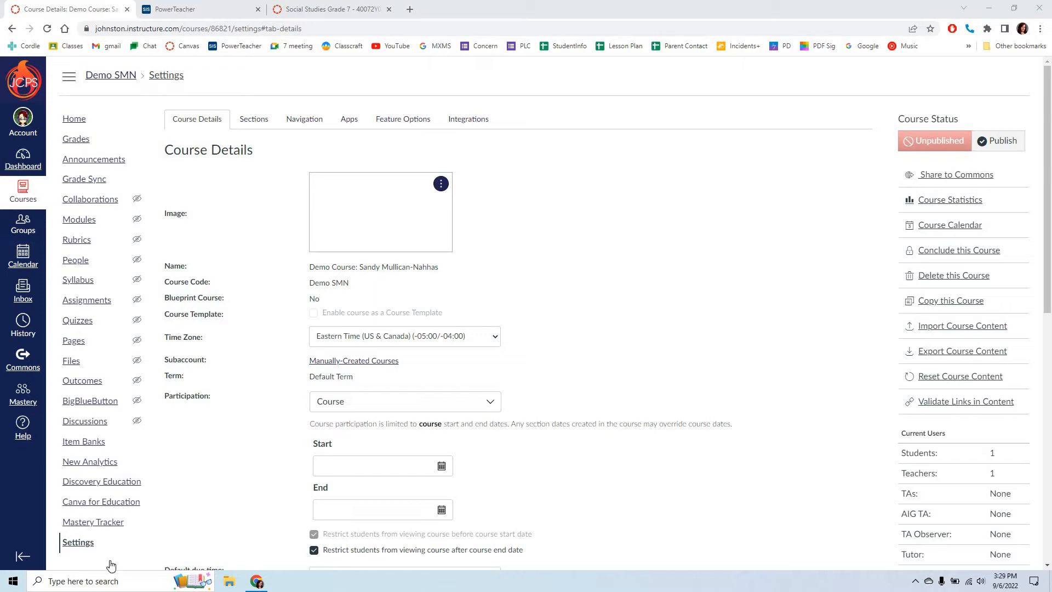
# Step: Enable launching SpeedGrader filtered by student group in the course settings and update the course details
pyautogui.click(78, 543)
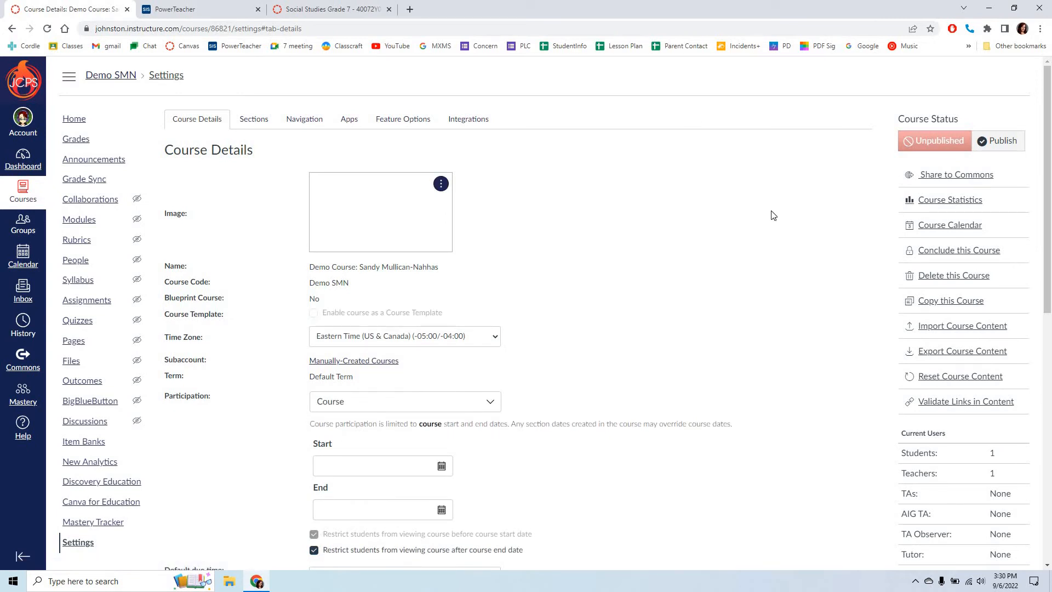
pyautogui.scroll(-9, 776, 273)
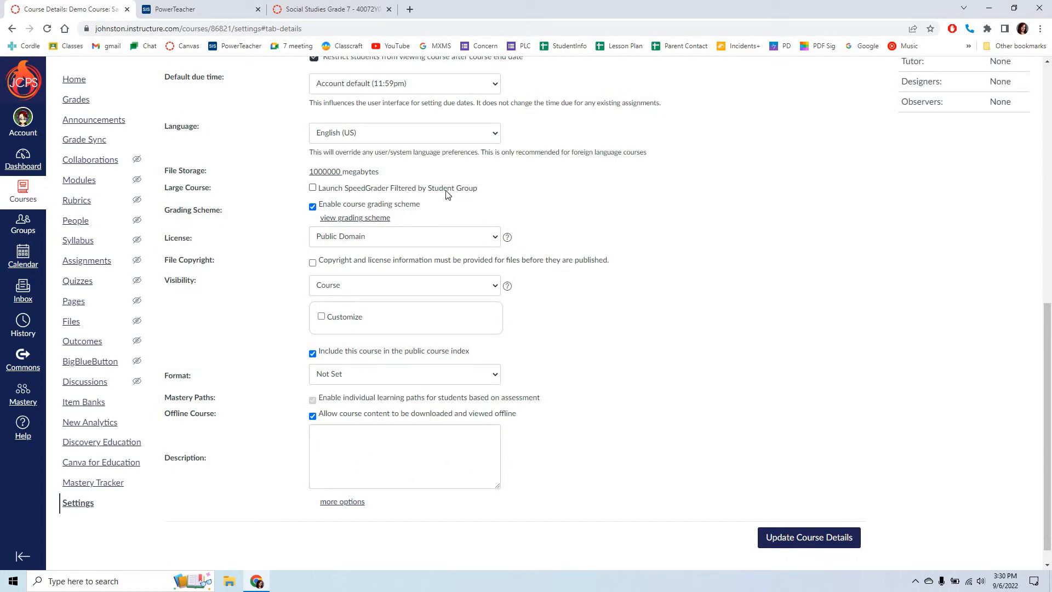
pyautogui.click(313, 188)
pyautogui.click(829, 543)
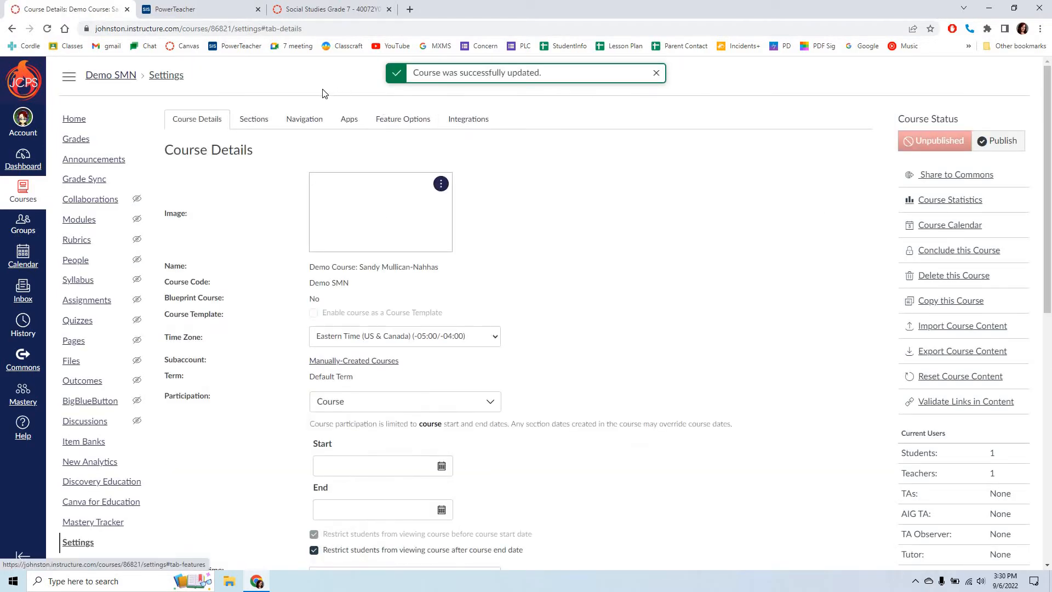
# Step: Review the list of course sections, then switch to PowerTeacher to check the current classes
pyautogui.click(256, 121)
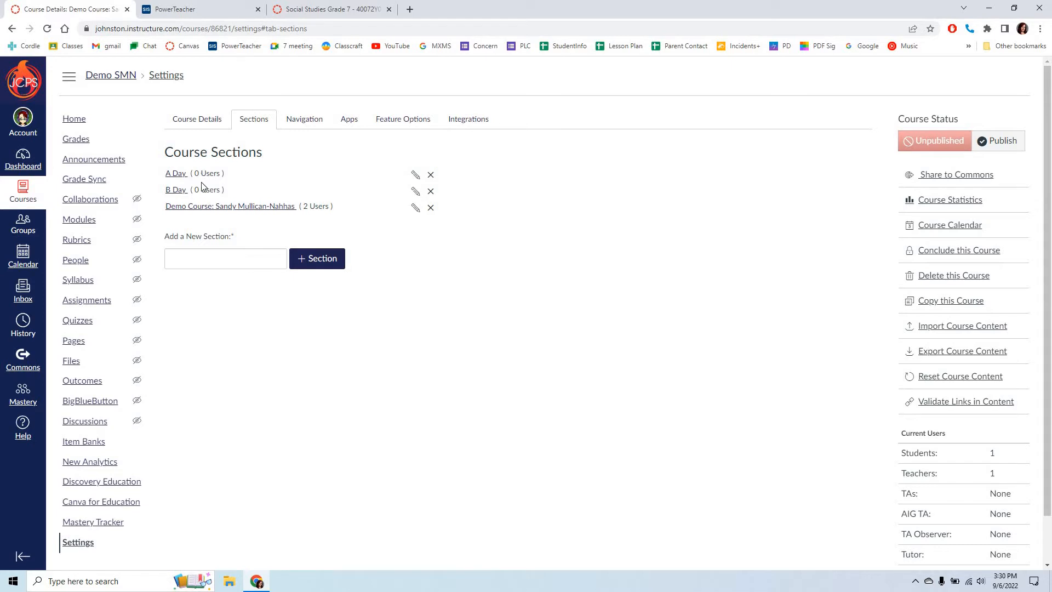
pyautogui.moveTo(192, 580)
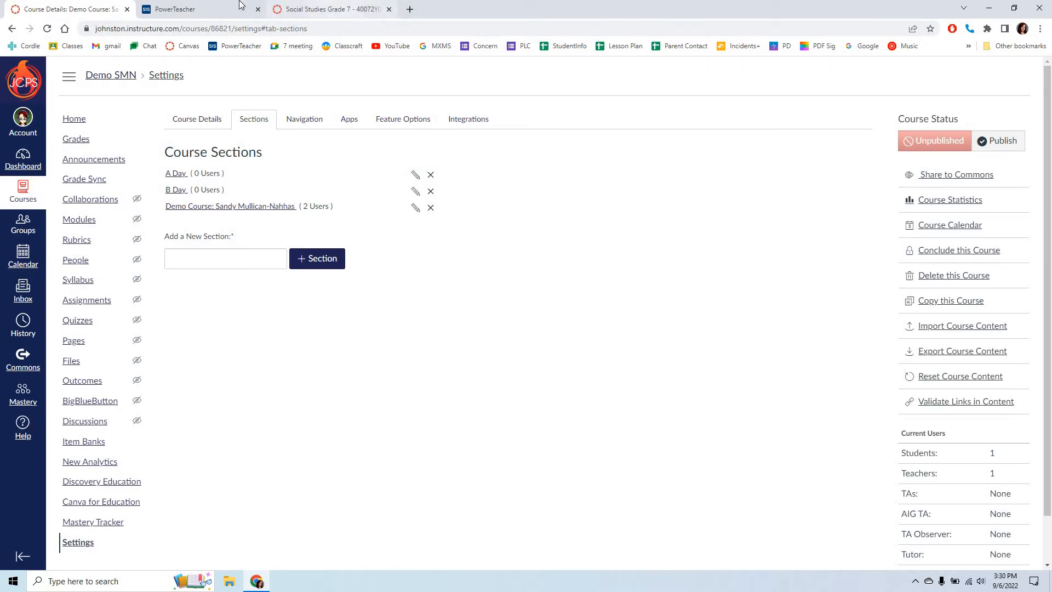
pyautogui.click(168, 9)
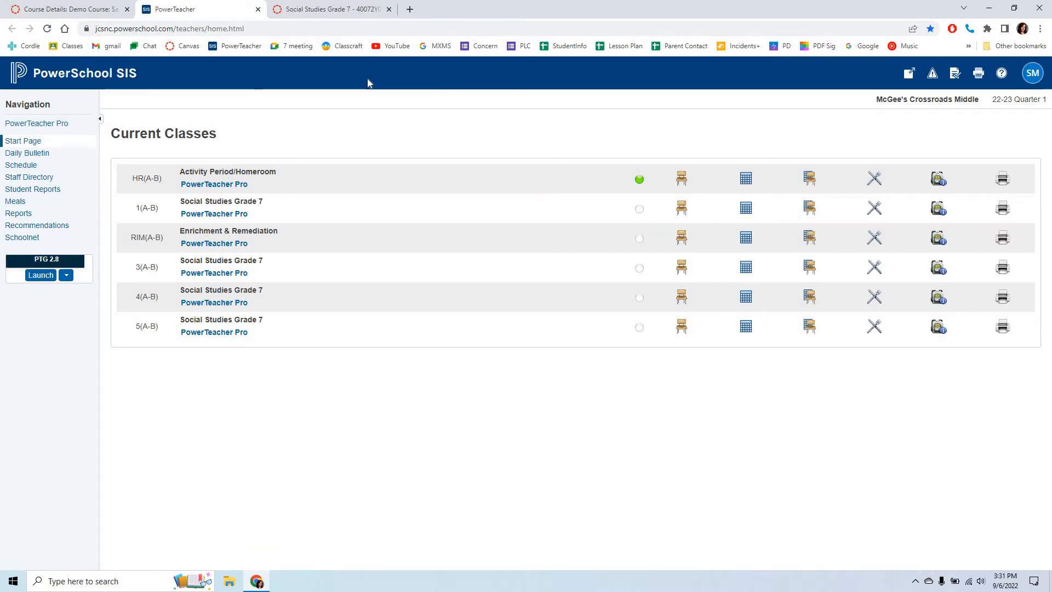
# Step: Return to the Canvas course sections, open the A Day section for editing and save it under the name A Day
pyautogui.click(75, 14)
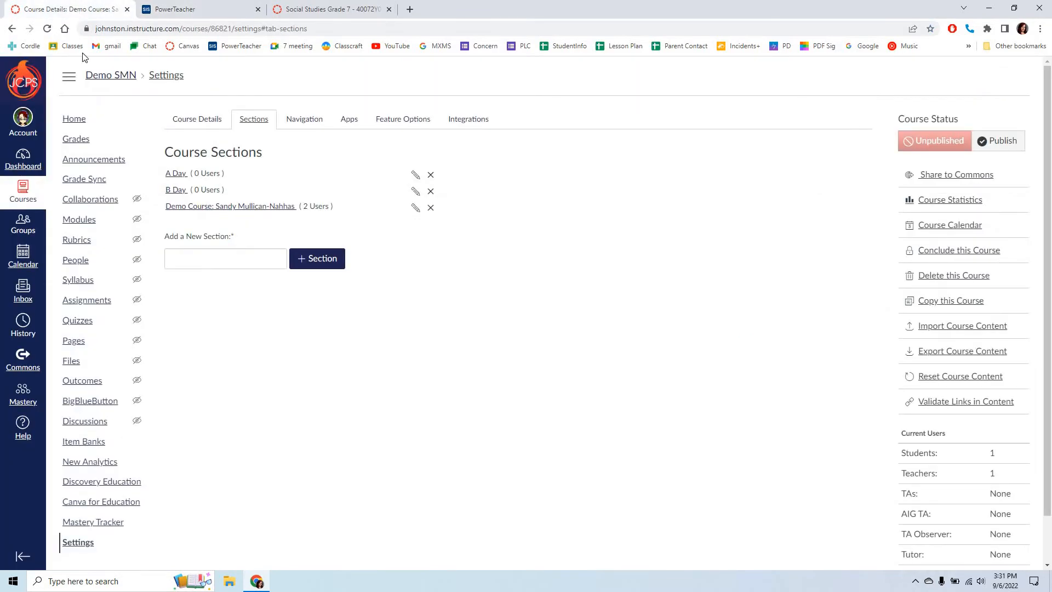
pyautogui.click(174, 175)
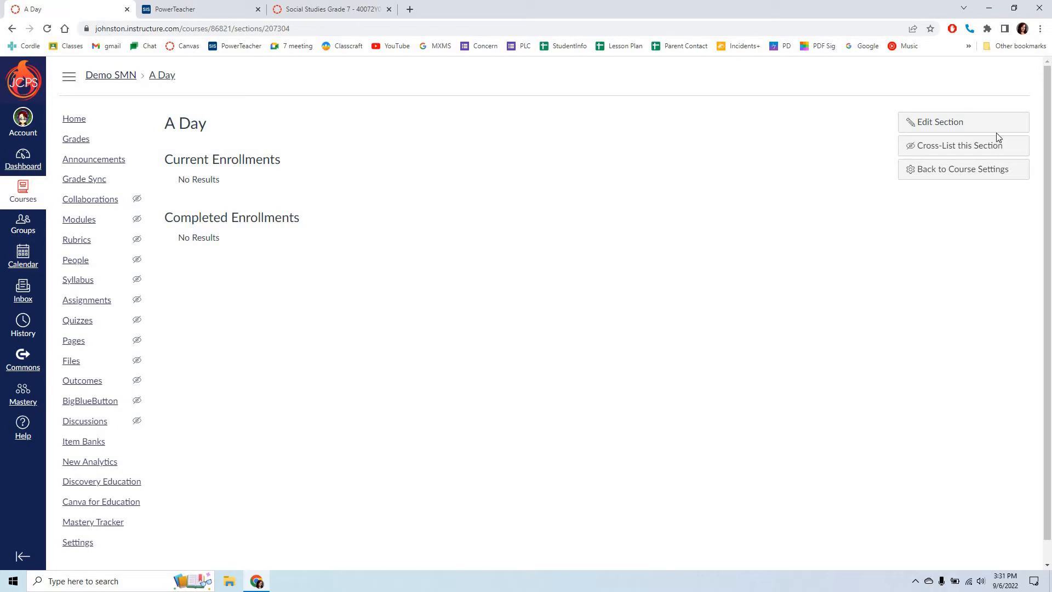
pyautogui.click(946, 126)
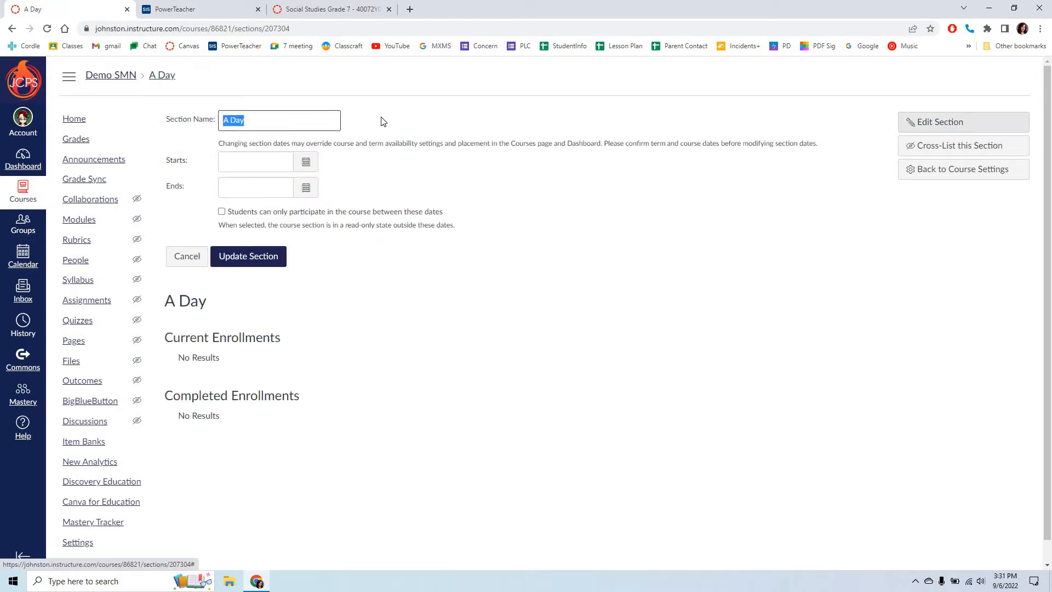
pyautogui.click(257, 125)
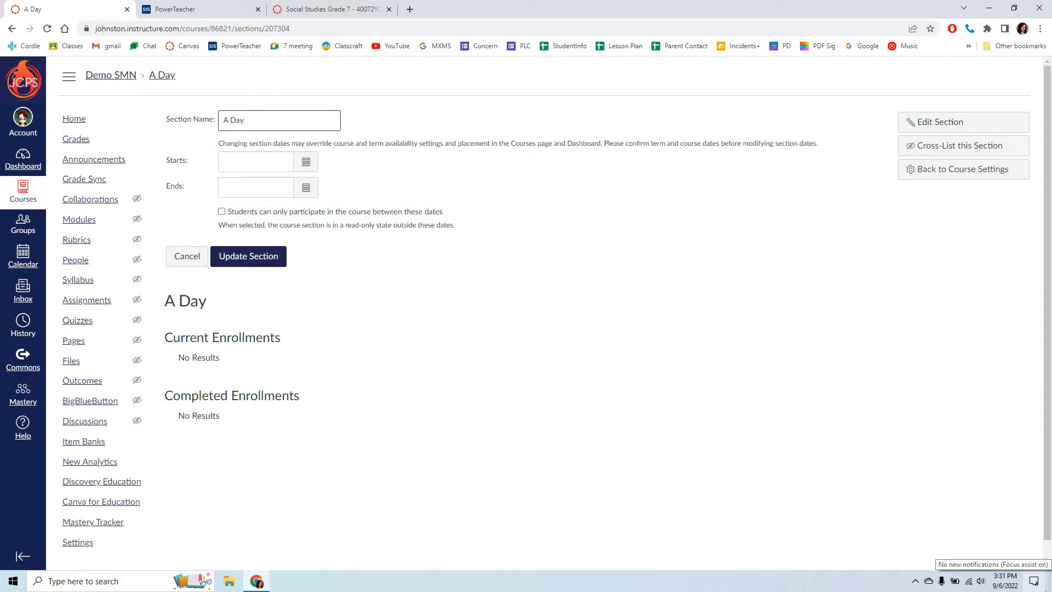
pyautogui.click(246, 272)
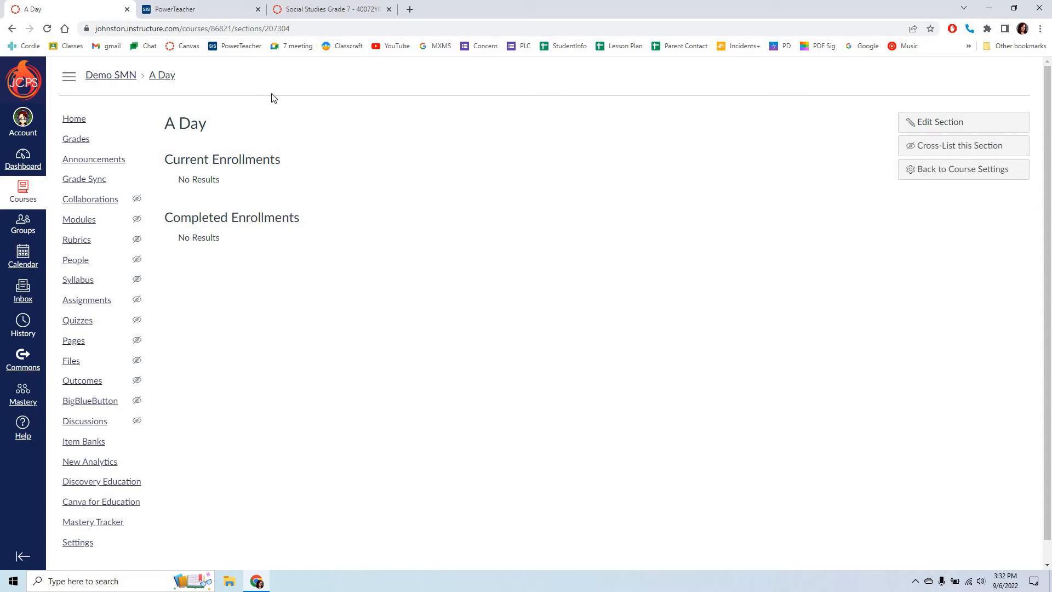
# Step: Open the demo course's gradebook and add the Sections filter to its view
pyautogui.click(66, 143)
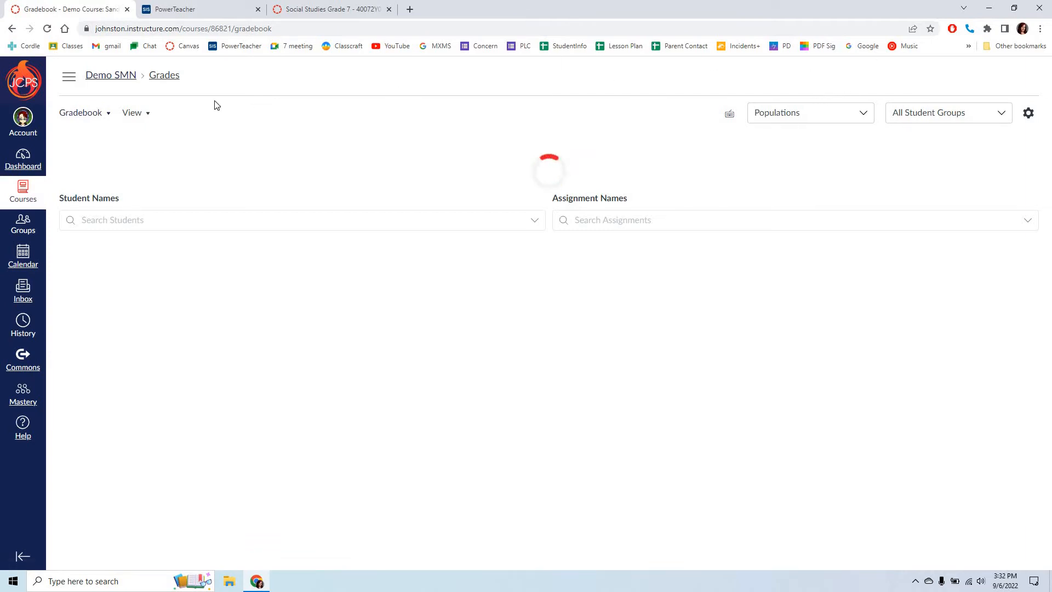
pyautogui.click(133, 114)
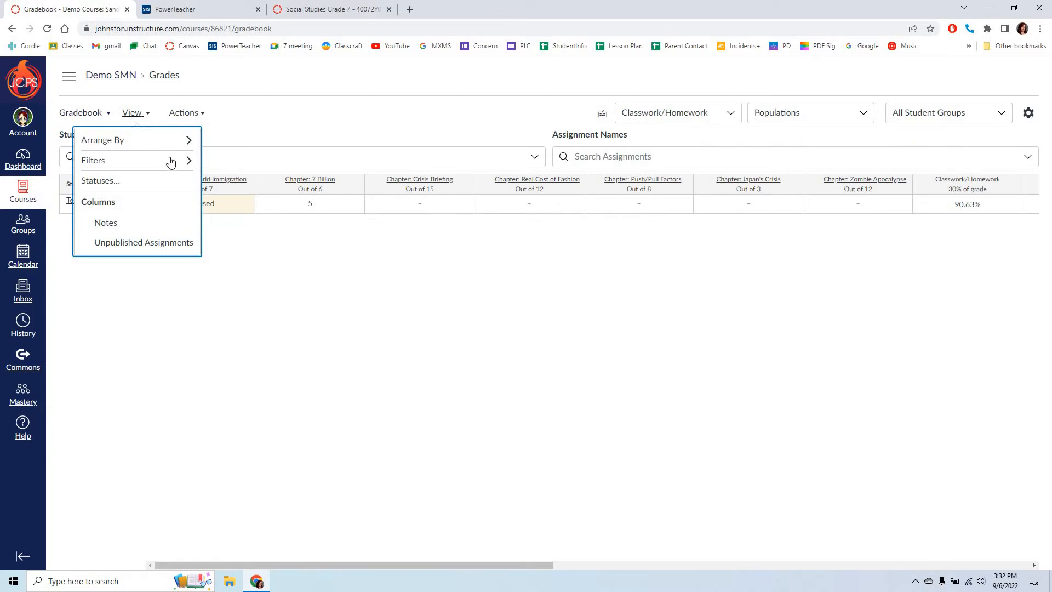
pyautogui.moveTo(172, 163)
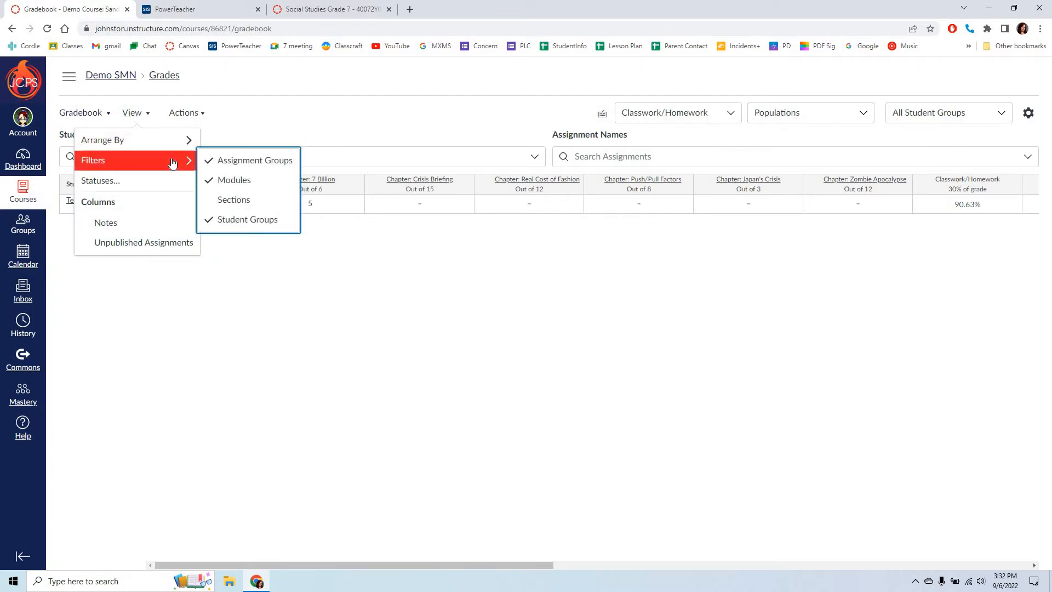
pyautogui.click(248, 200)
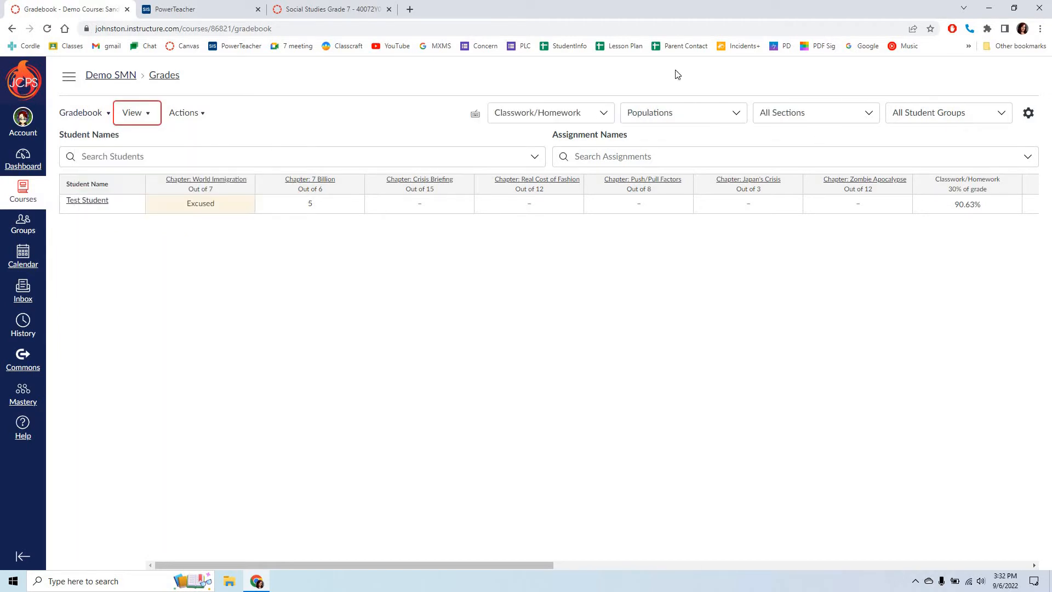
# Step: Examine the gradebook's enabled filters and the choices offered for student groups and sections
pyautogui.click(143, 113)
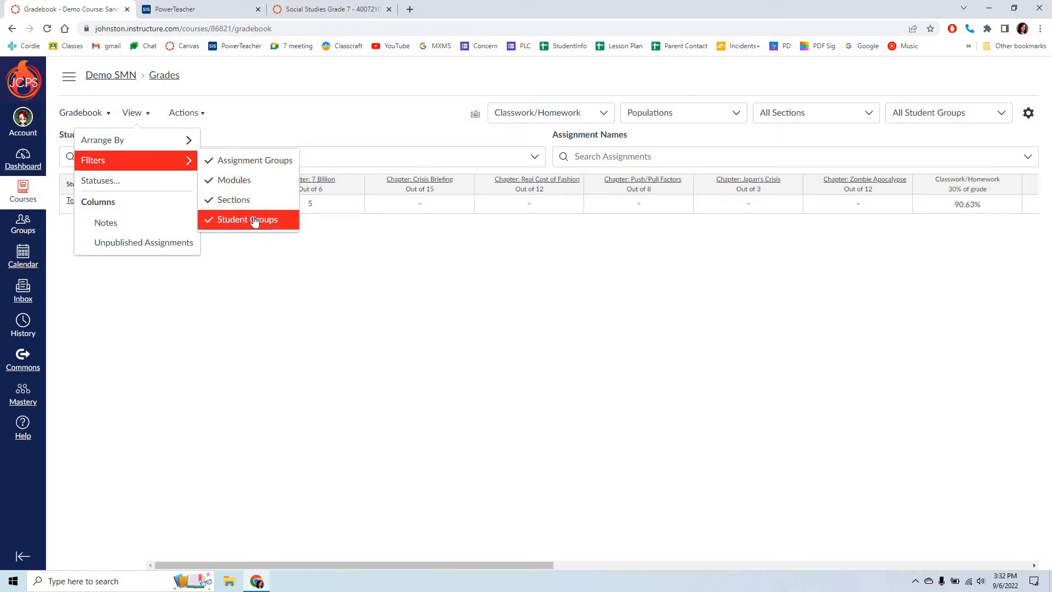
pyautogui.press('Escape')
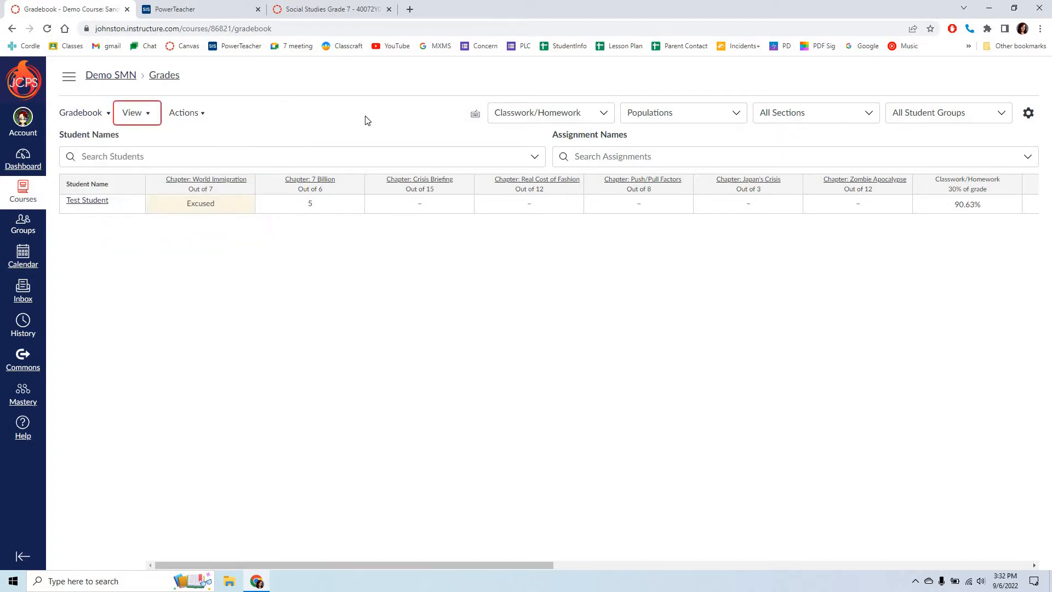
pyautogui.click(971, 116)
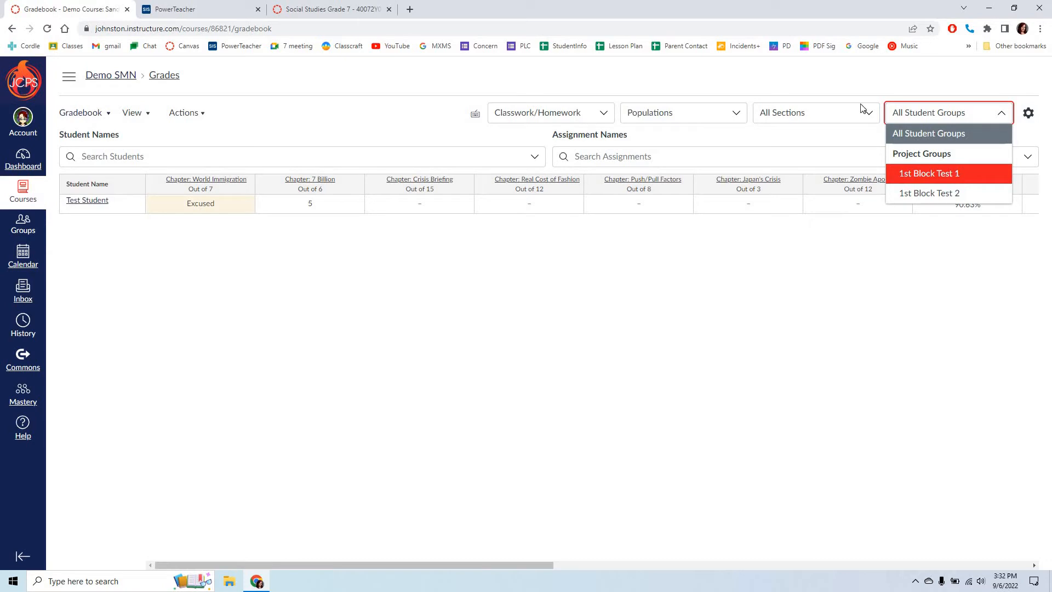
pyautogui.click(836, 117)
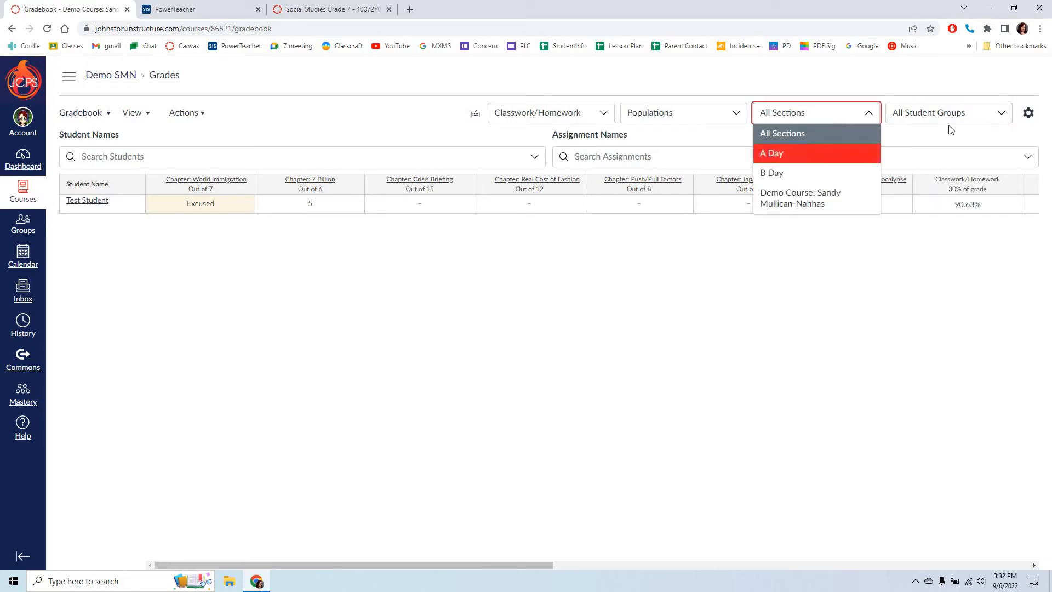
# Step: Remove the Student Groups filter from the gradebook and limit the gradebook to the A Day section
pyautogui.click(186, 113)
pyautogui.click(138, 113)
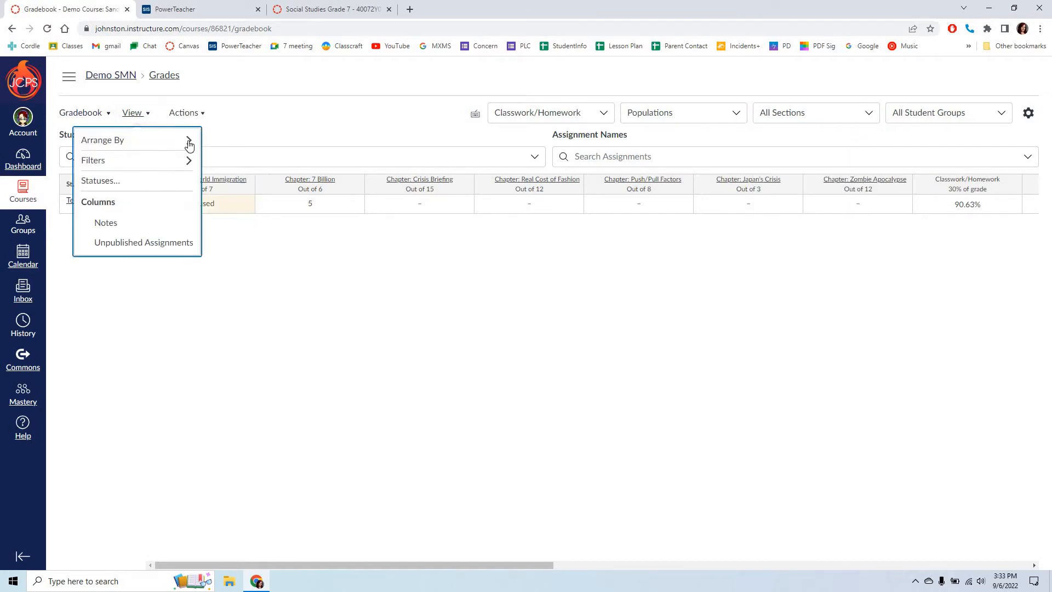
pyautogui.click(230, 221)
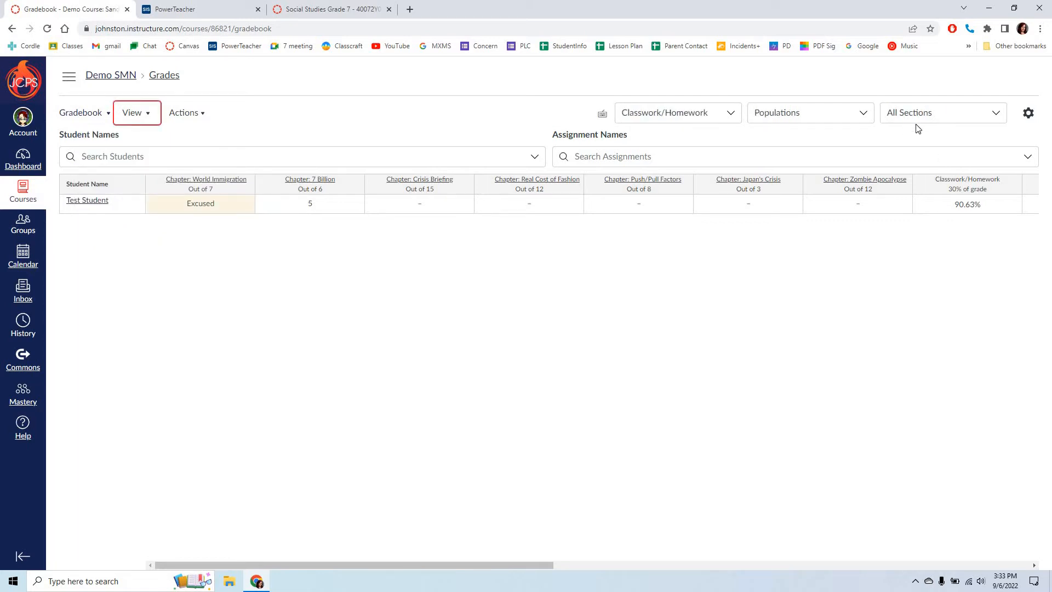
pyautogui.click(917, 120)
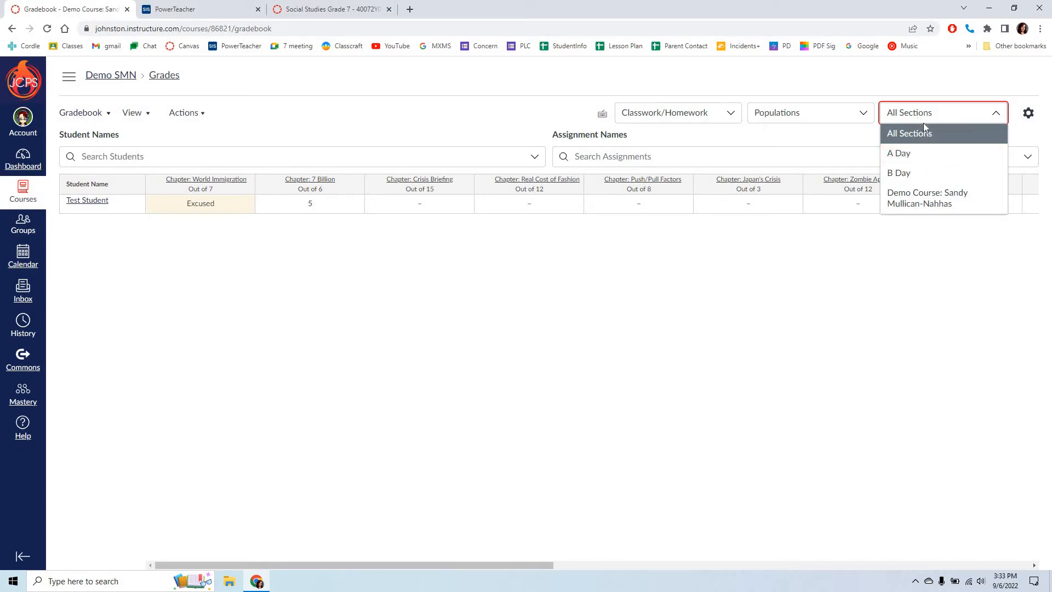
pyautogui.click(926, 153)
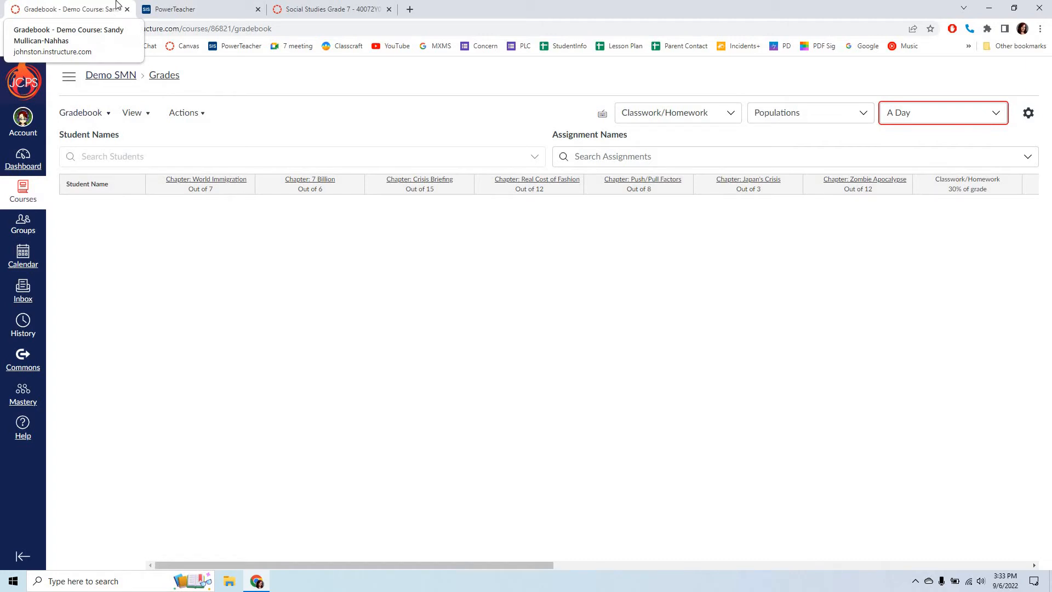
# Step: Switch to the Social Studies Grade 7 course and open the quiz "Chapter: Who Rules?" for editing
pyautogui.click(324, 12)
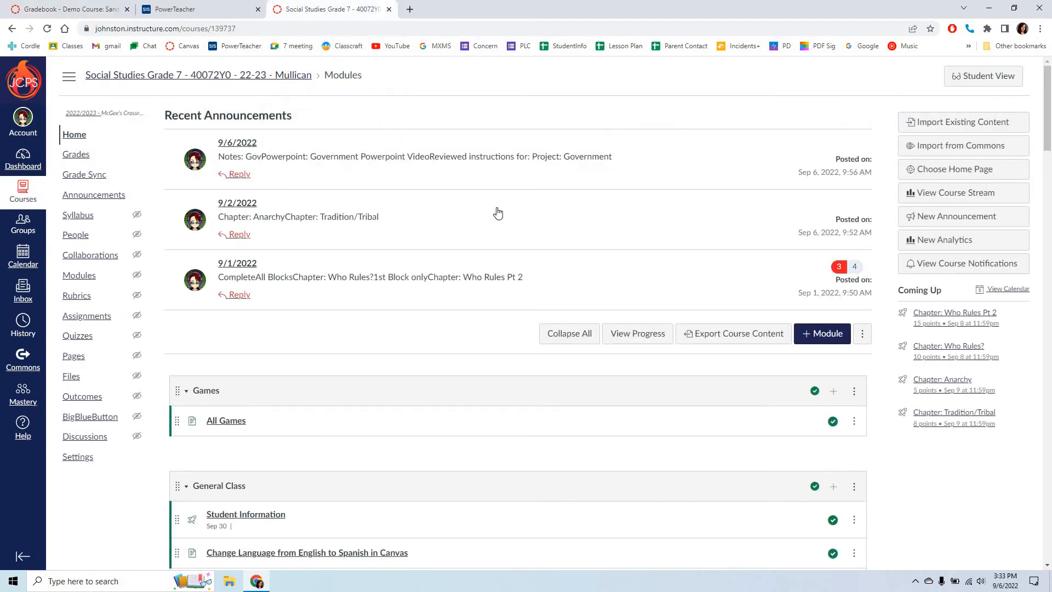
pyautogui.scroll(-9, 426, 311)
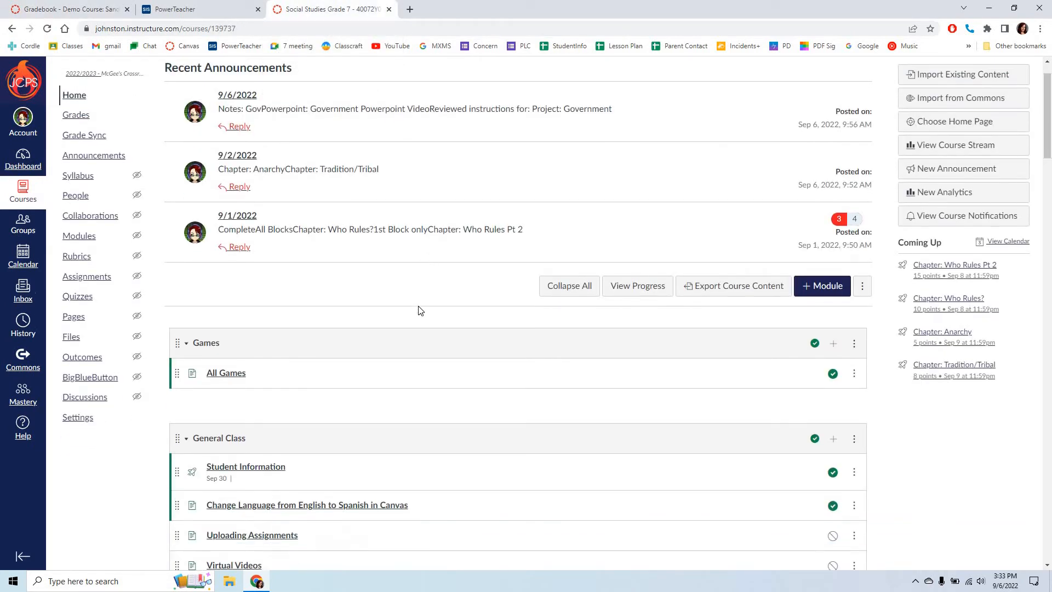
pyautogui.scroll(-4, 418, 293)
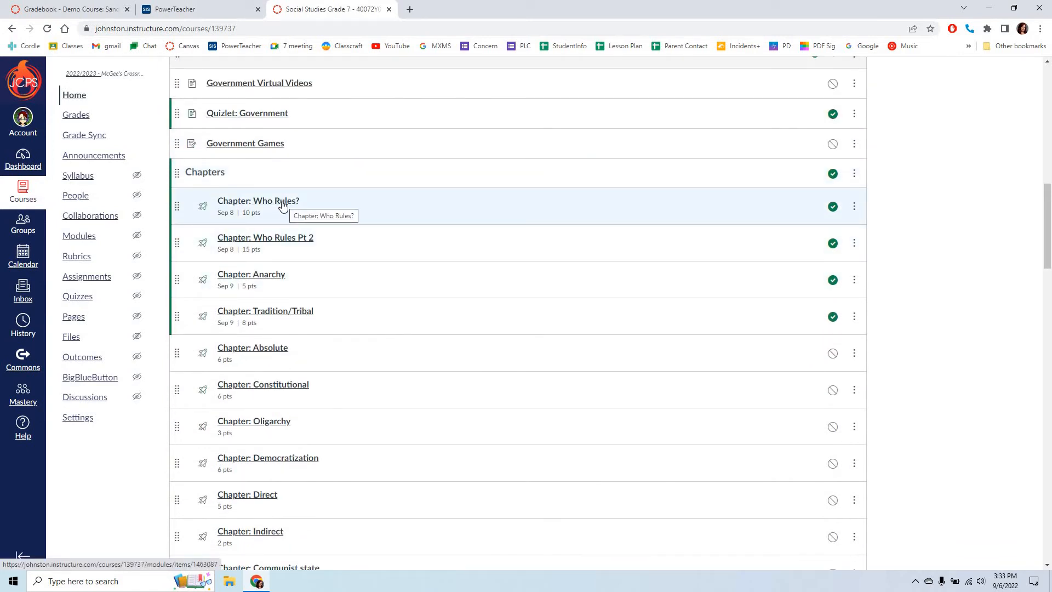
pyautogui.click(281, 203)
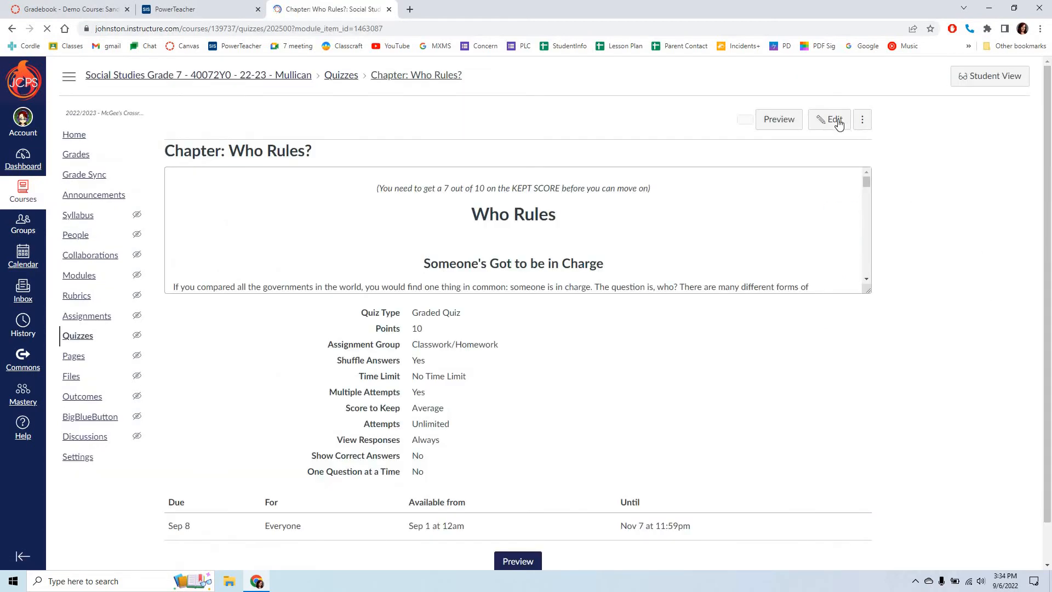
pyautogui.click(831, 119)
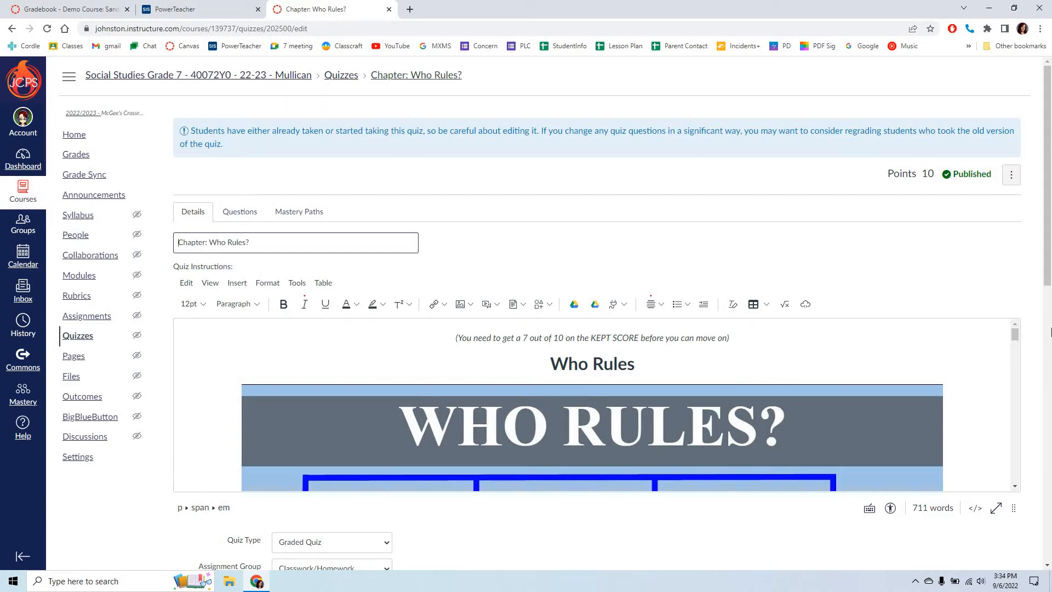
# Step: Replace Everyone with the 1st Block section in the quiz's Assign to setting
pyautogui.scroll(-12, 1035, 340)
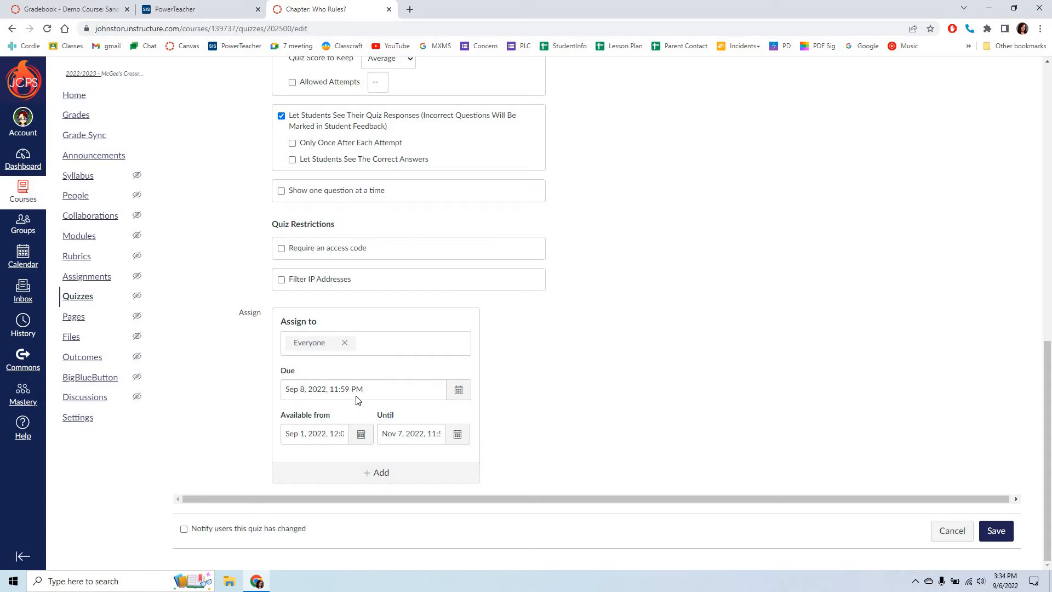
pyautogui.click(344, 342)
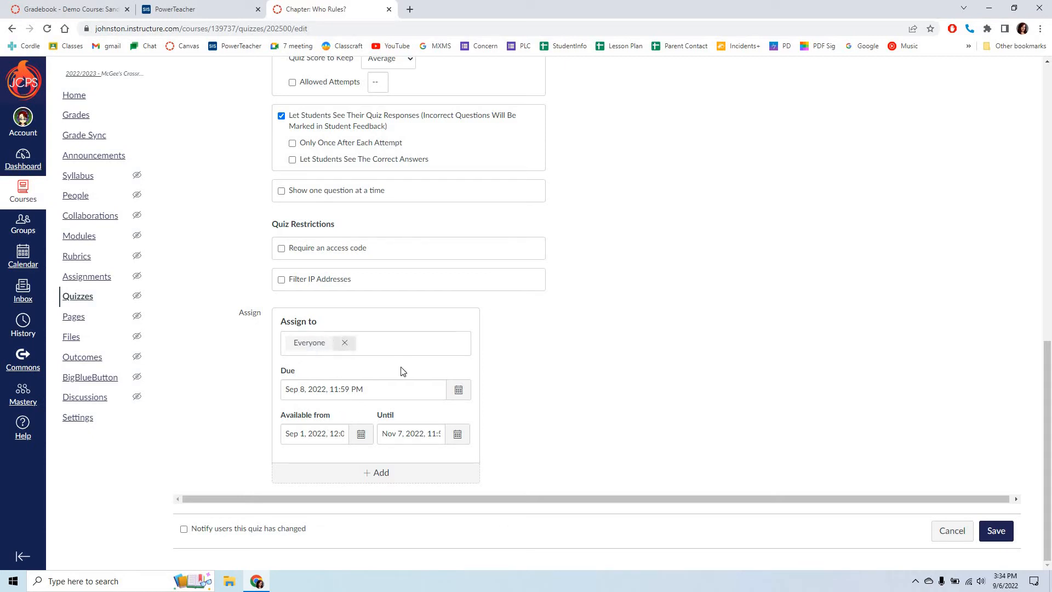
pyautogui.click(383, 341)
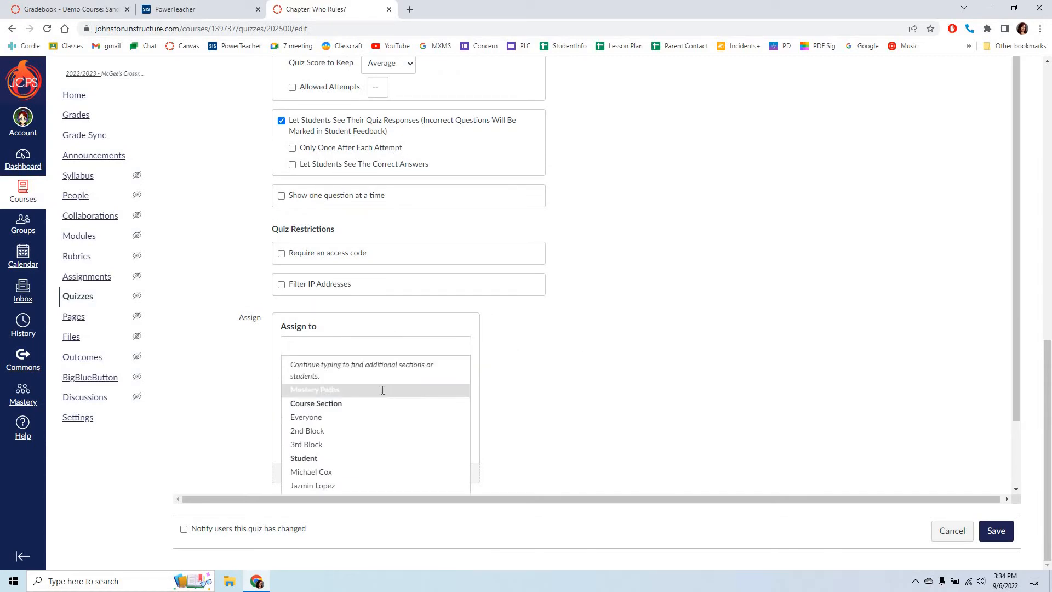
pyautogui.write('1st')
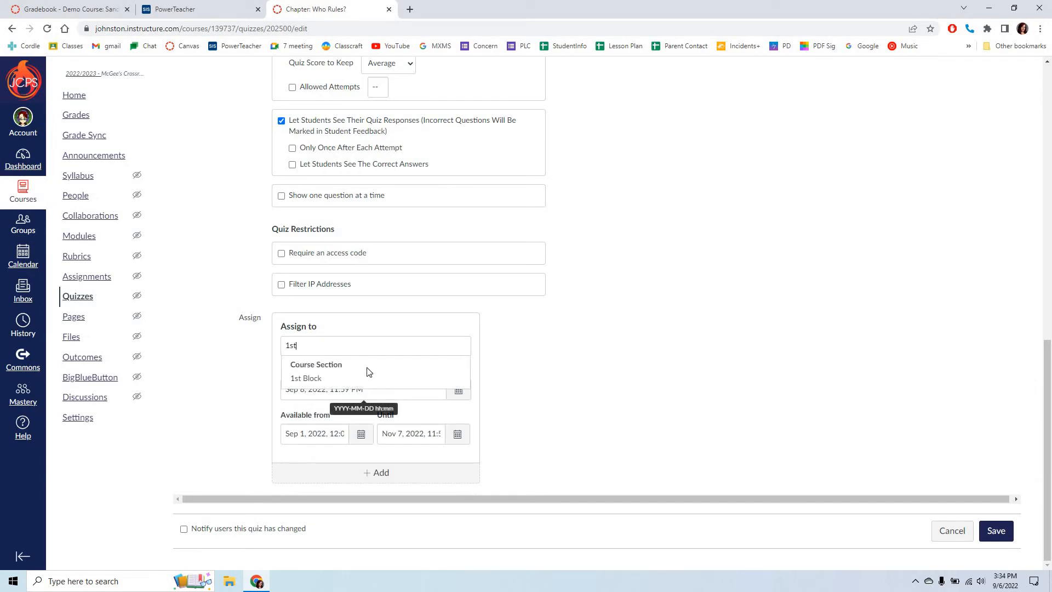
pyautogui.click(363, 376)
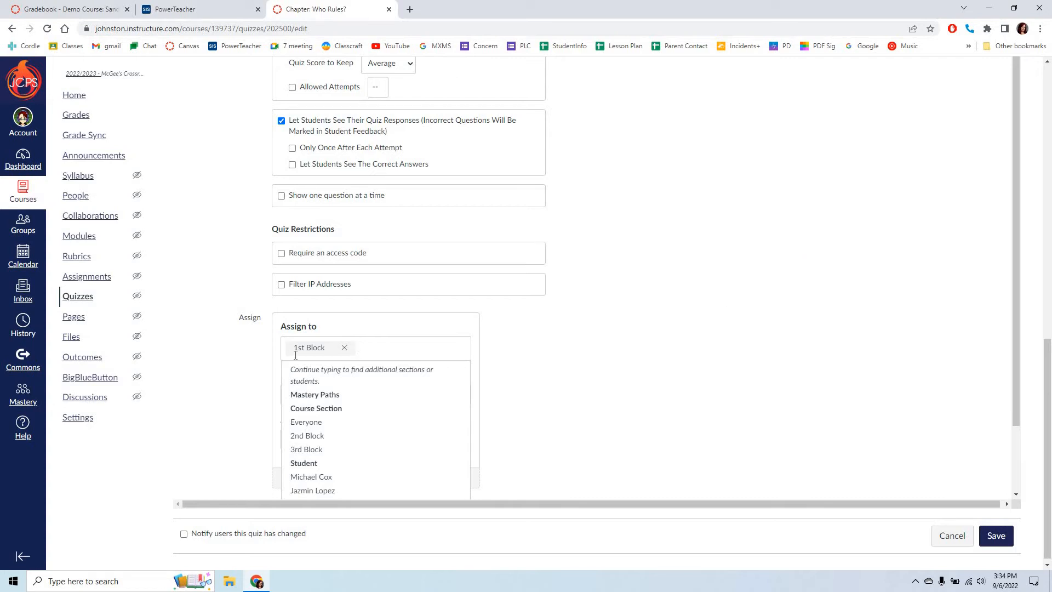
# Step: Replace the 1st Block section with Everyone in the quiz's Assign to setting
pyautogui.press('BackSpace')
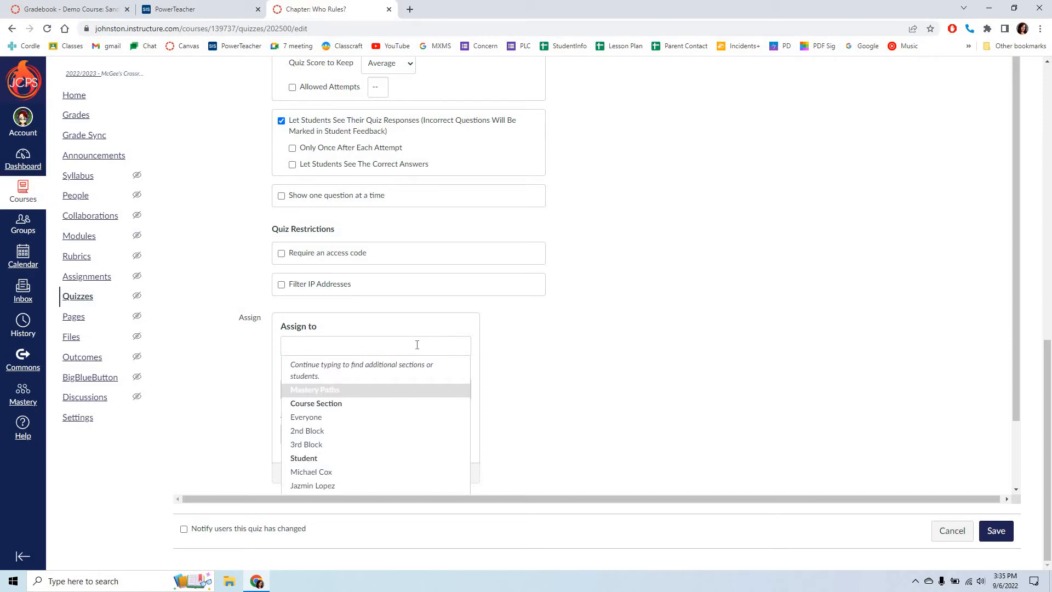
pyautogui.write('ever')
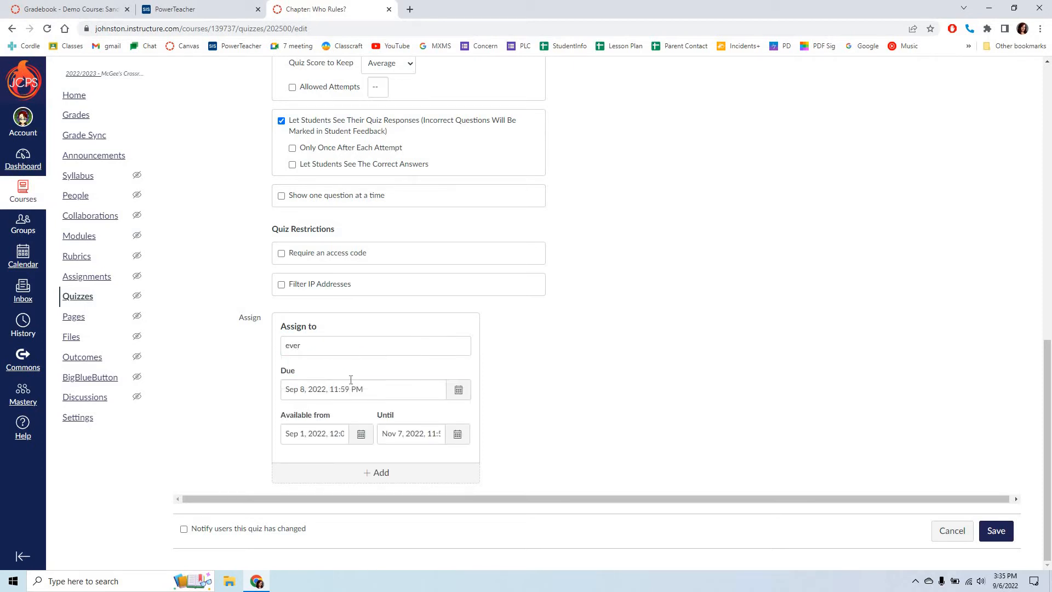
pyautogui.click(350, 388)
pyautogui.click(329, 349)
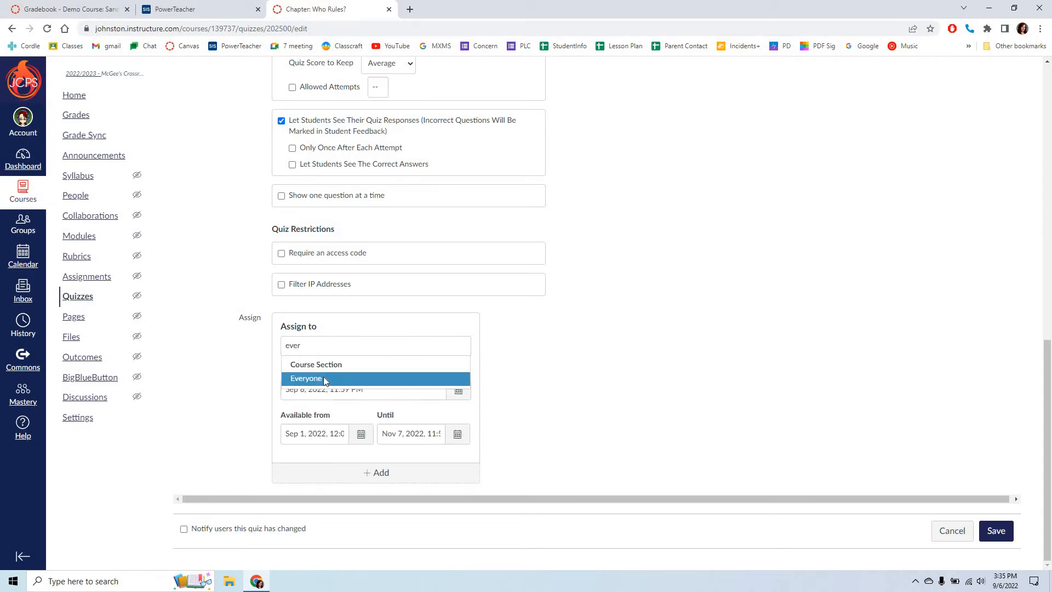
pyautogui.click(323, 378)
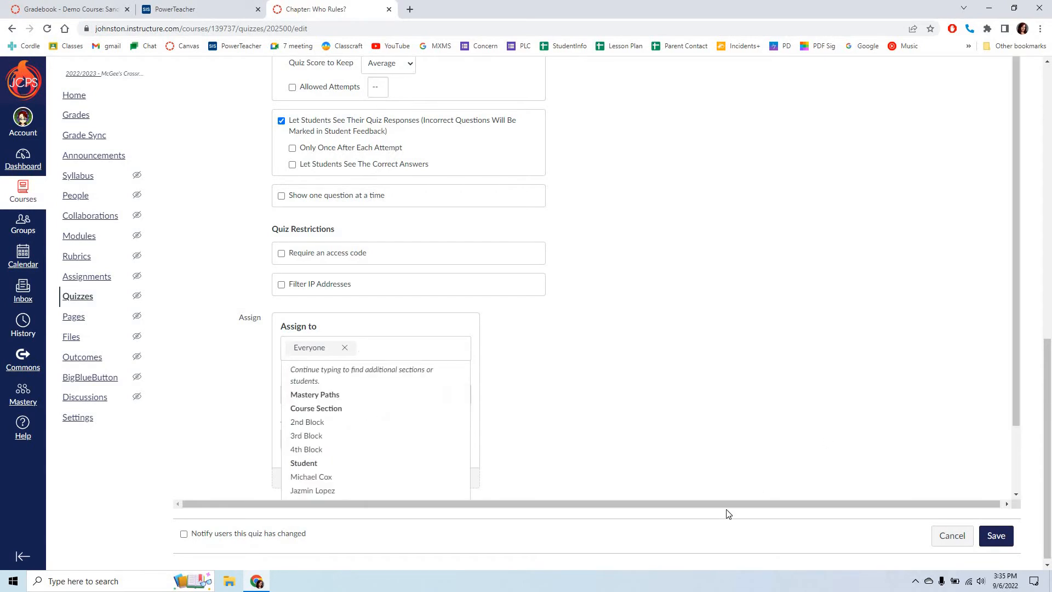
pyautogui.click(652, 502)
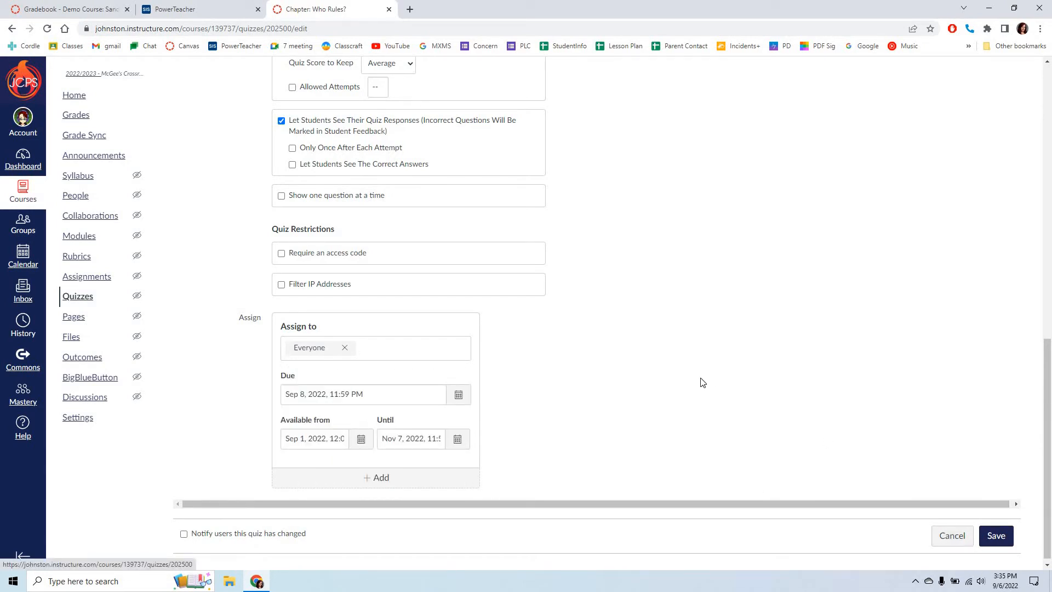
# Step: Add a second, blank set of assignment dates below the Everyone entry and remove it again
pyautogui.scroll(-1, 697, 381)
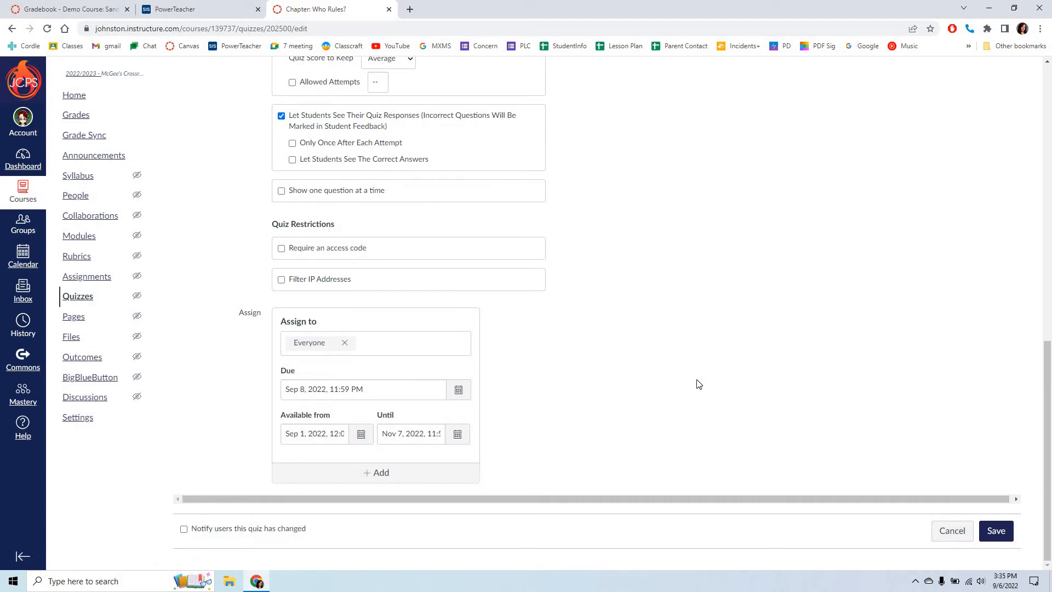
pyautogui.click(374, 473)
pyautogui.scroll(-1, 760, 472)
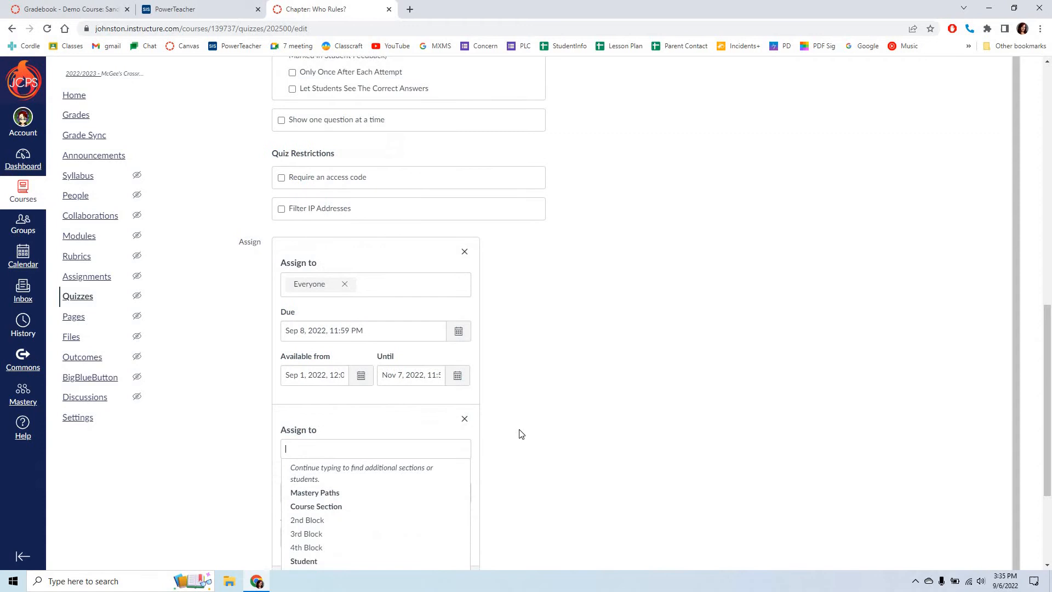
pyautogui.click(464, 421)
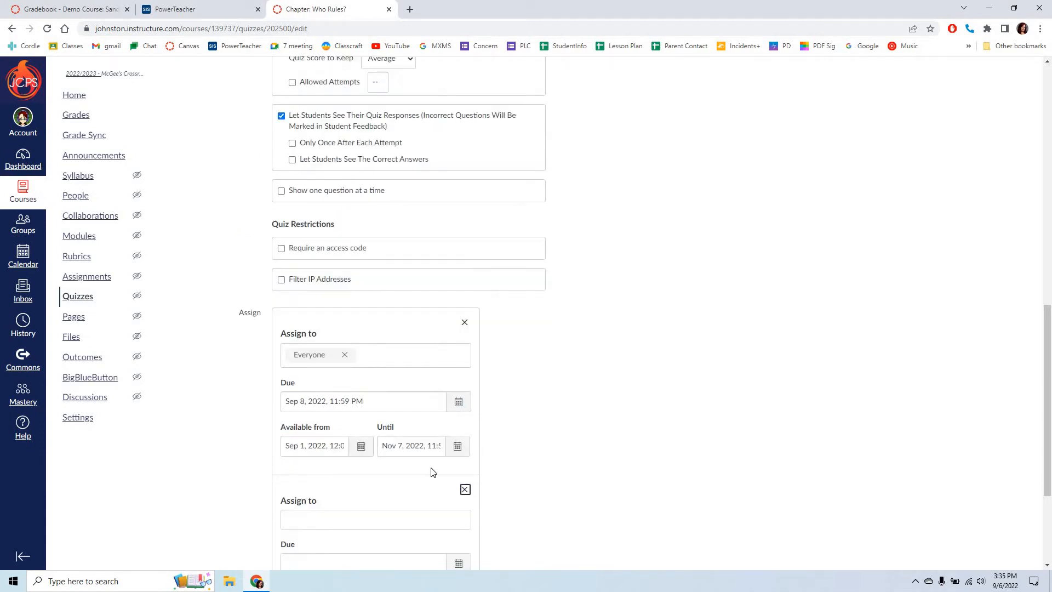
pyautogui.click(465, 490)
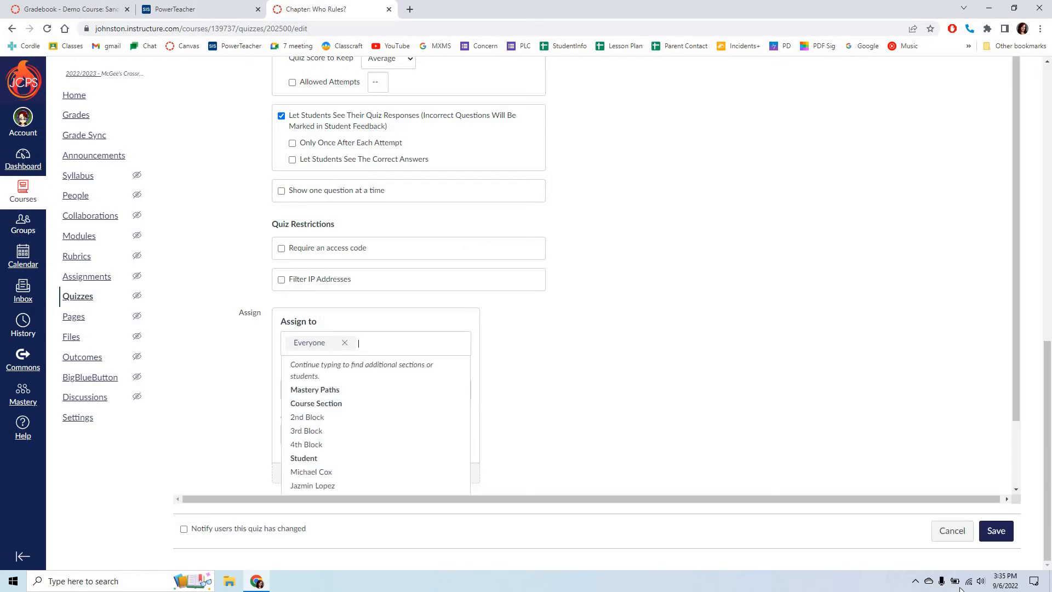
# Step: Save the quiz and return to the course home page's Chapters list in the Government module
pyautogui.click(1010, 533)
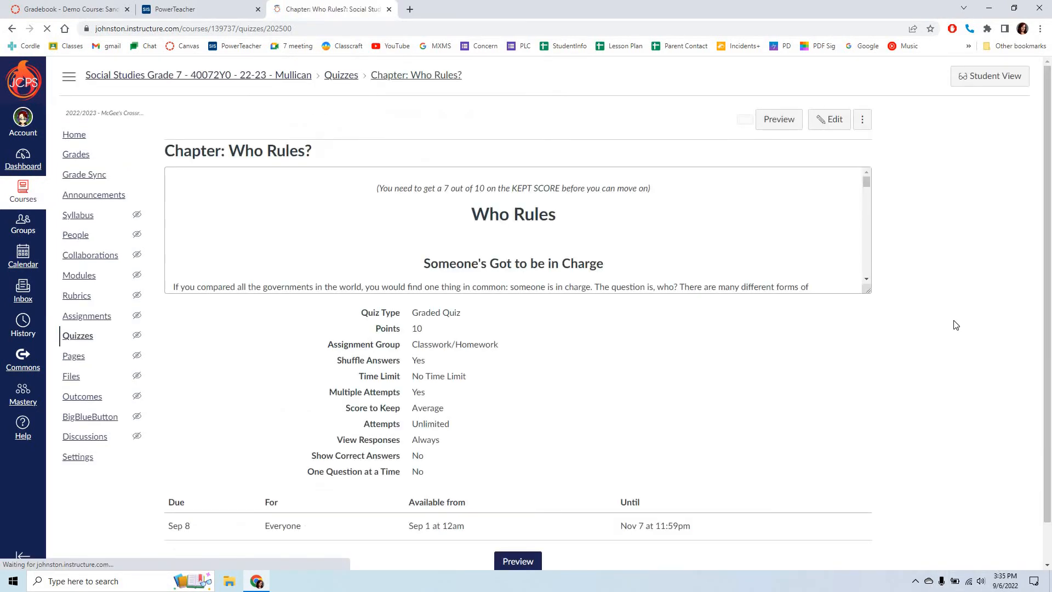
pyautogui.click(72, 139)
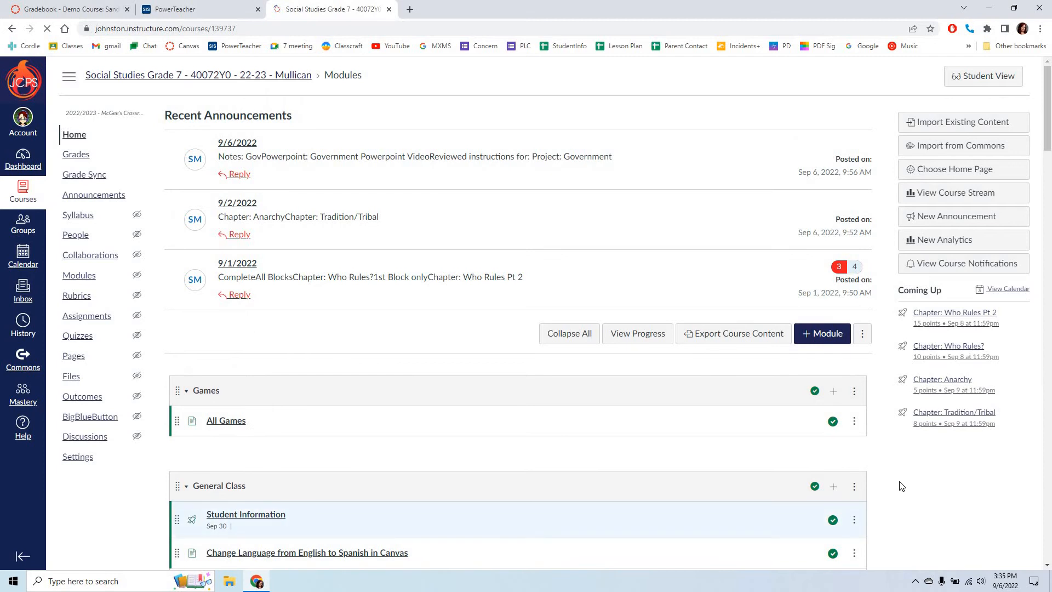
pyautogui.scroll(-9, 901, 486)
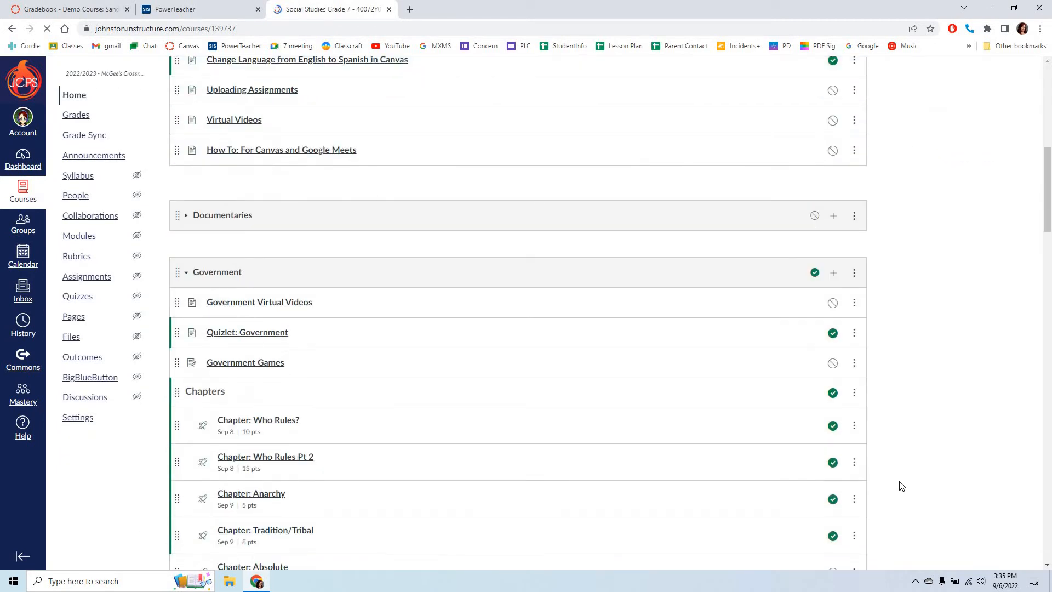
pyautogui.scroll(-5, 901, 486)
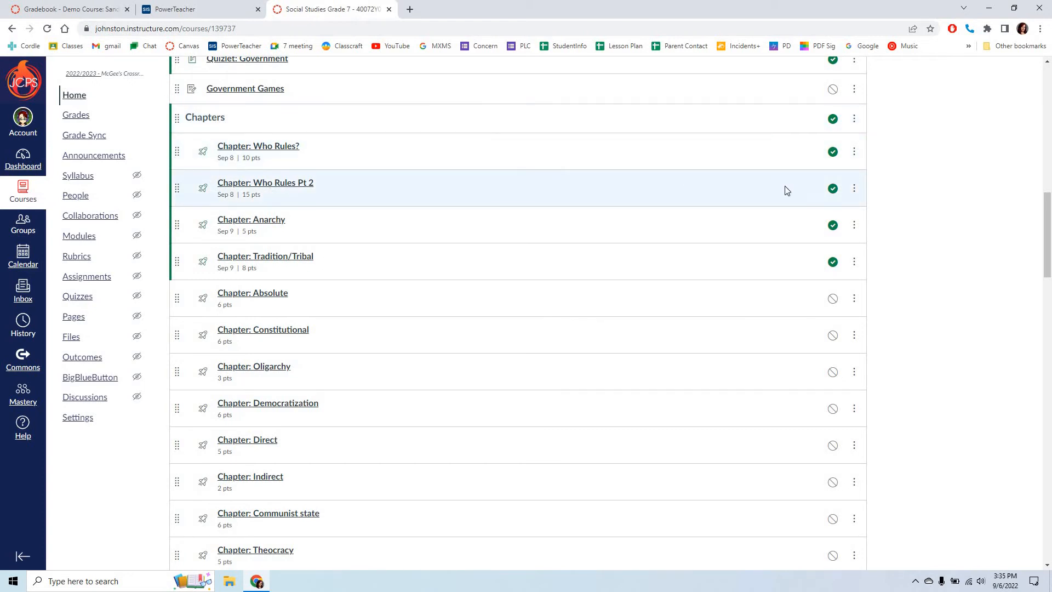
# Step: Compare the item actions offered for the Who Rules Pt 2, Anarchy and Tradition/Tribal chapter quizzes with those for the Uploading Assignments page
pyautogui.click(855, 189)
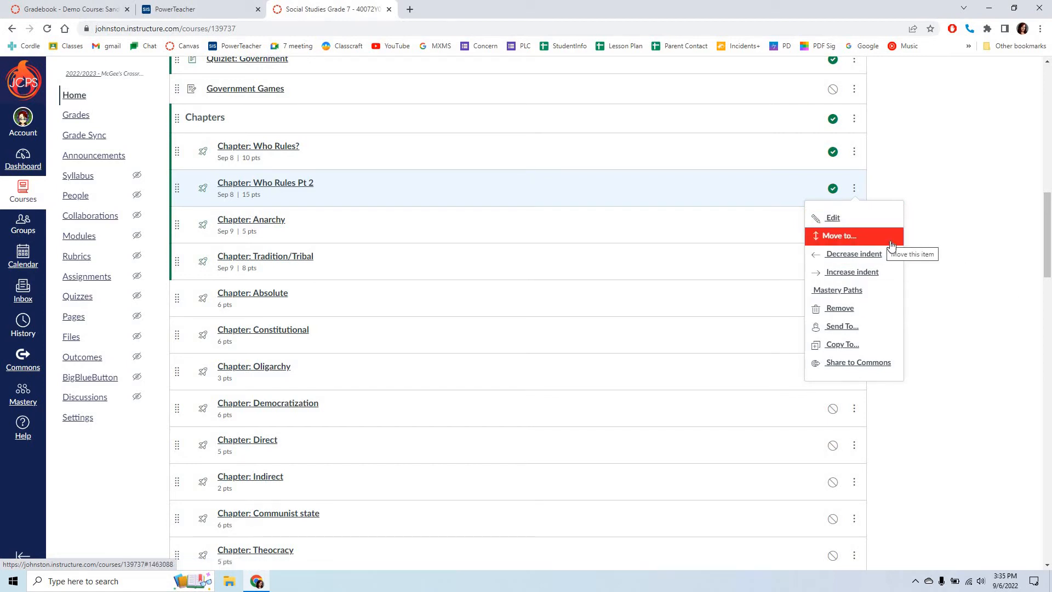
pyautogui.click(958, 267)
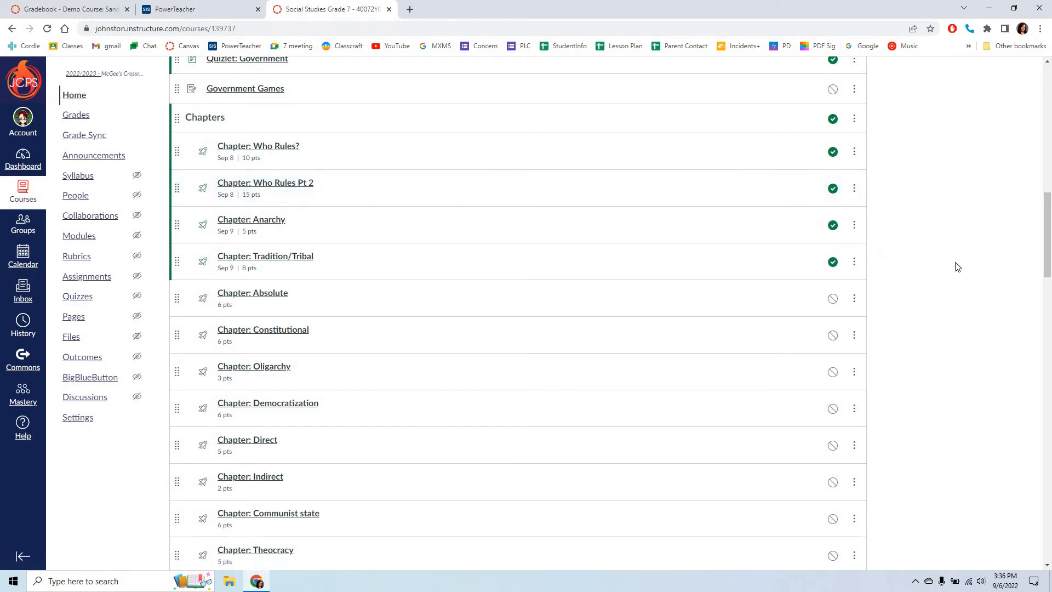
pyautogui.click(855, 226)
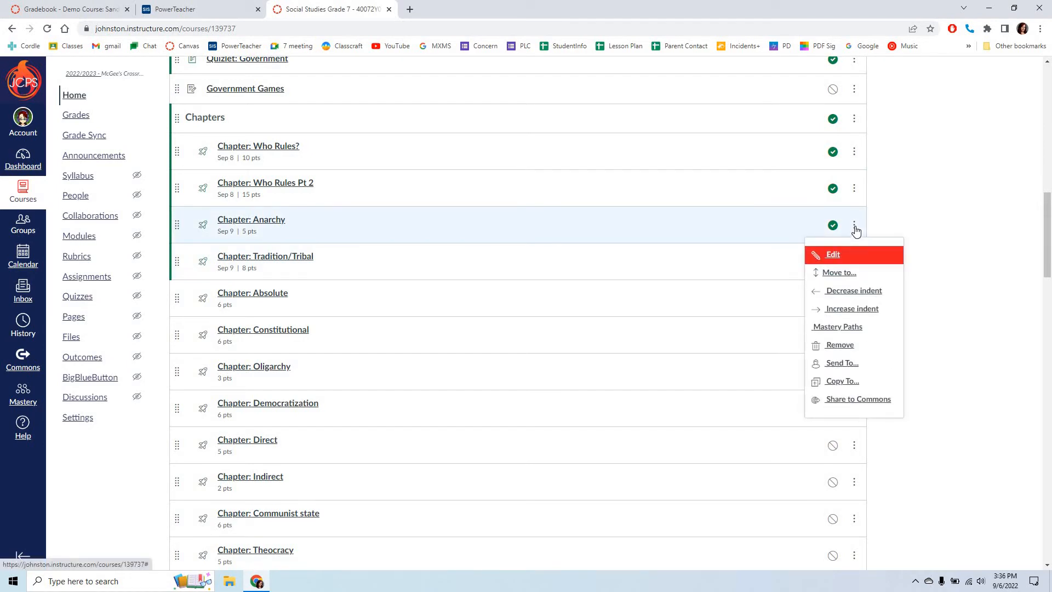
pyautogui.click(941, 384)
pyautogui.scroll(10, 939, 382)
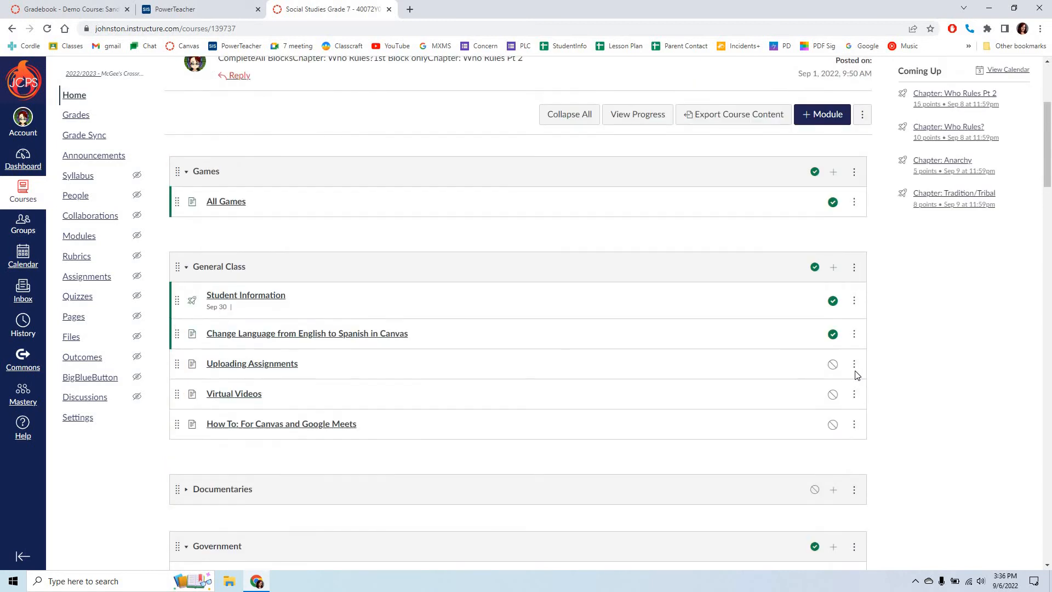
pyautogui.click(854, 365)
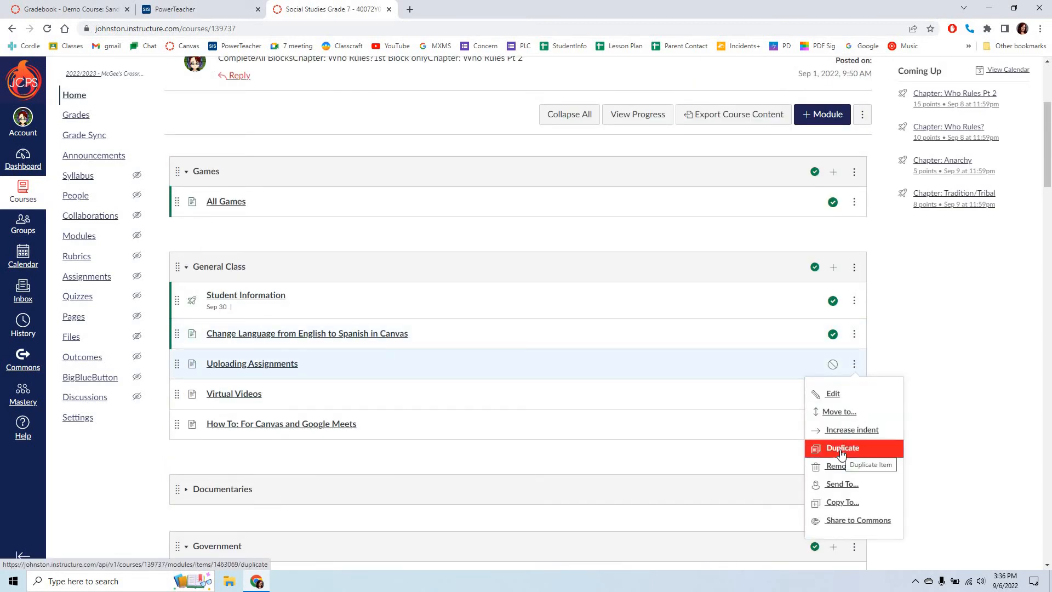
pyautogui.scroll(-2, 991, 436)
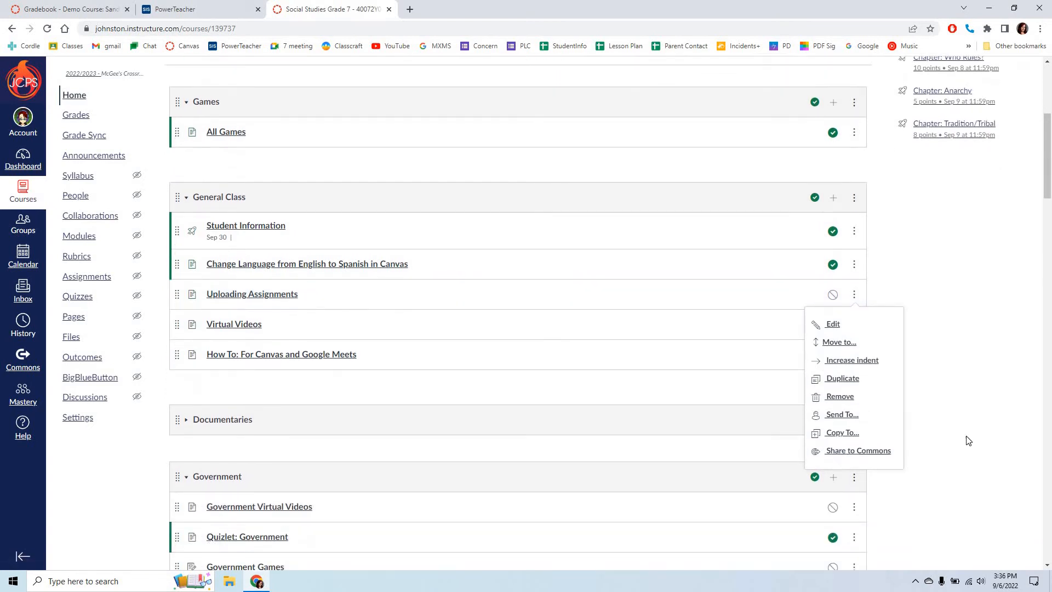
pyautogui.click(970, 447)
pyautogui.scroll(-4, 897, 364)
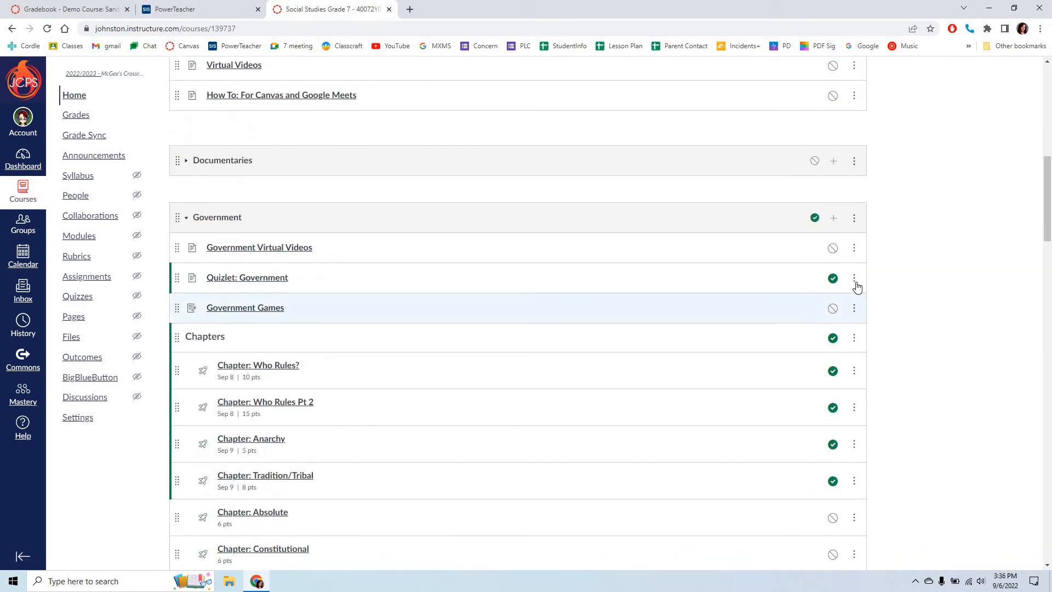
pyautogui.scroll(-2, 973, 446)
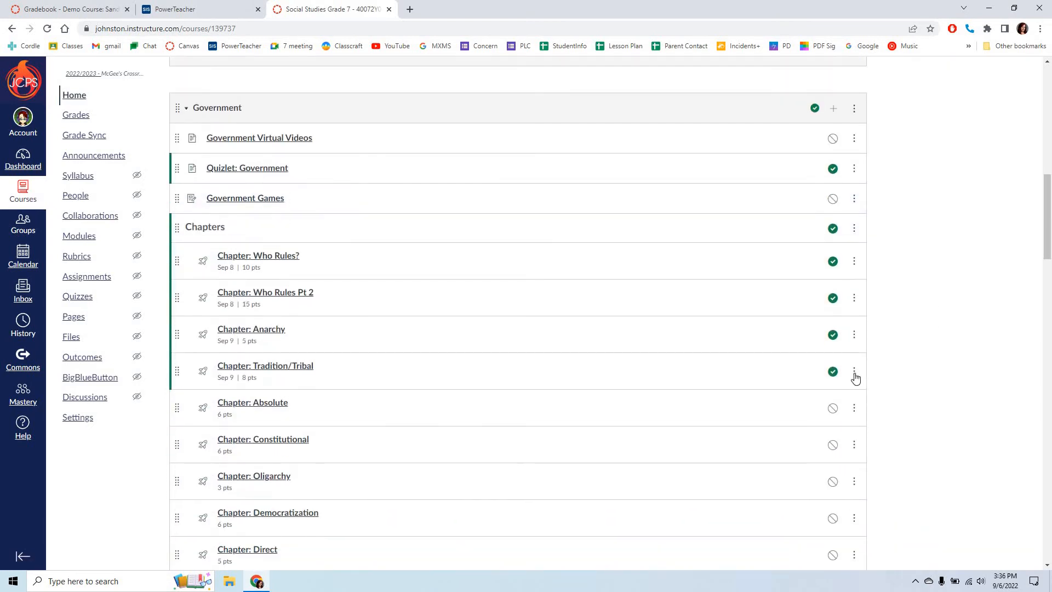
pyautogui.click(854, 373)
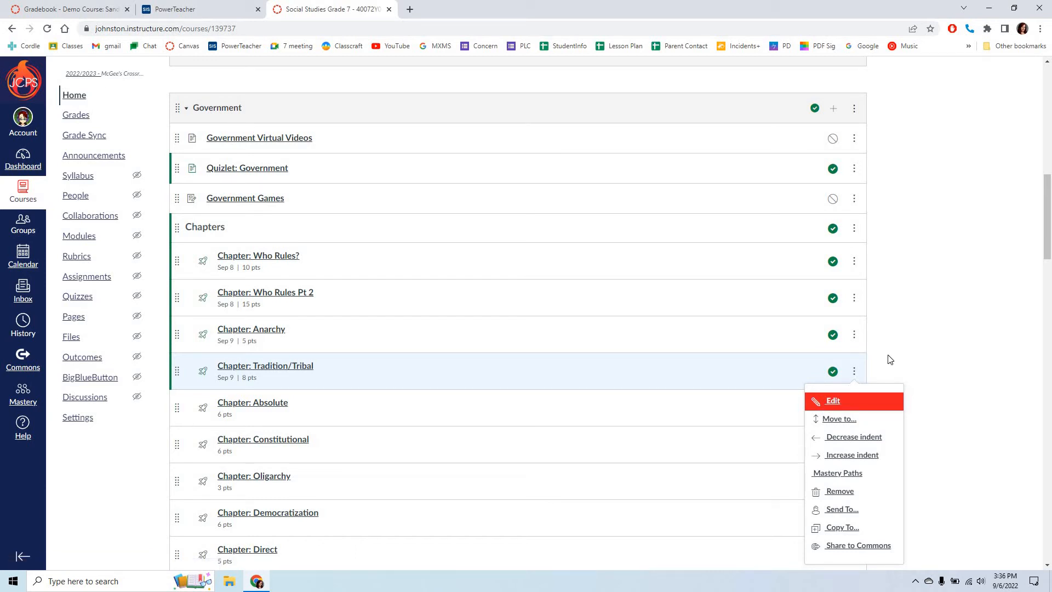
pyautogui.click(979, 378)
# Step: Inspect the item details of "Chapter: Who Rules?" in the Government module and close them without changes
pyautogui.scroll(6, 979, 380)
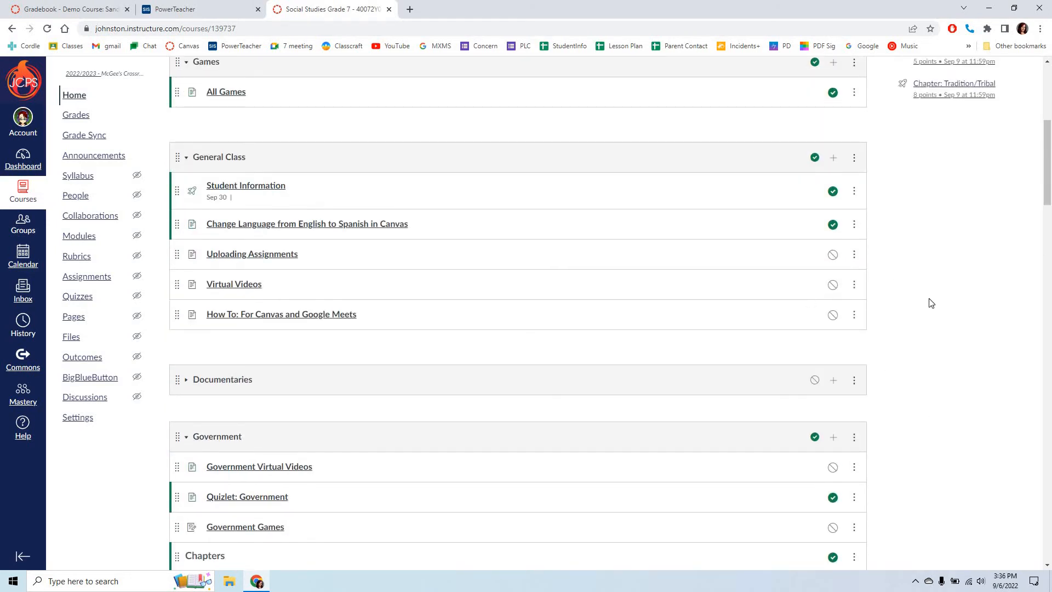
pyautogui.scroll(-3, 857, 353)
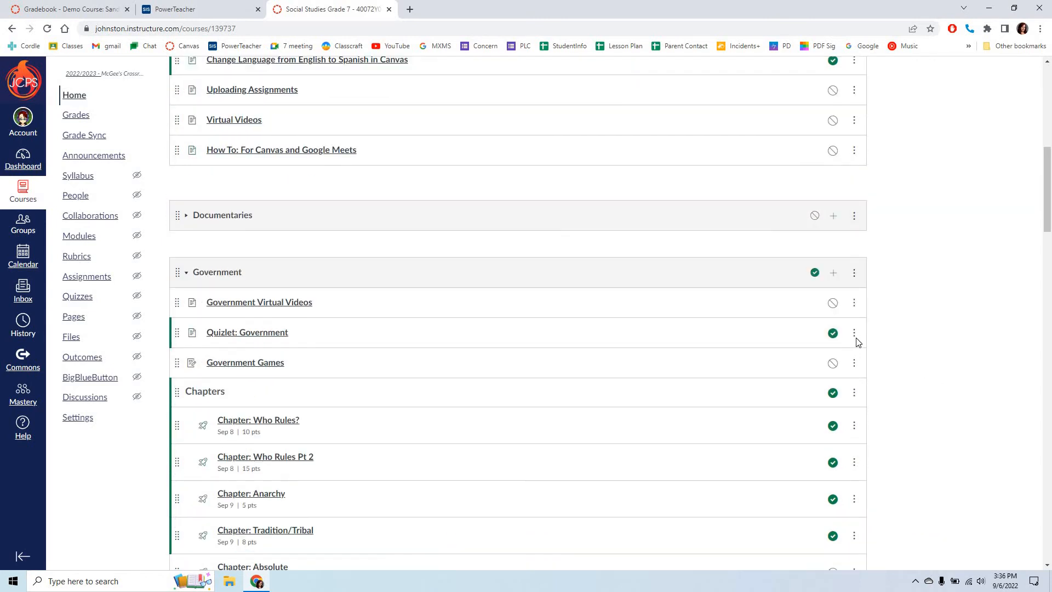
pyautogui.scroll(-2, 868, 317)
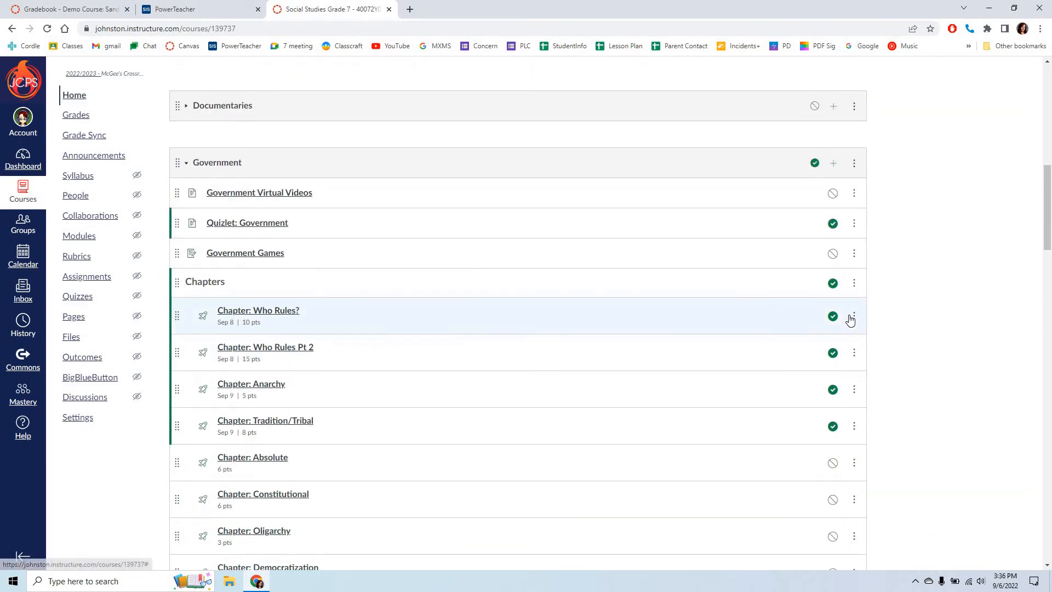
pyautogui.click(853, 317)
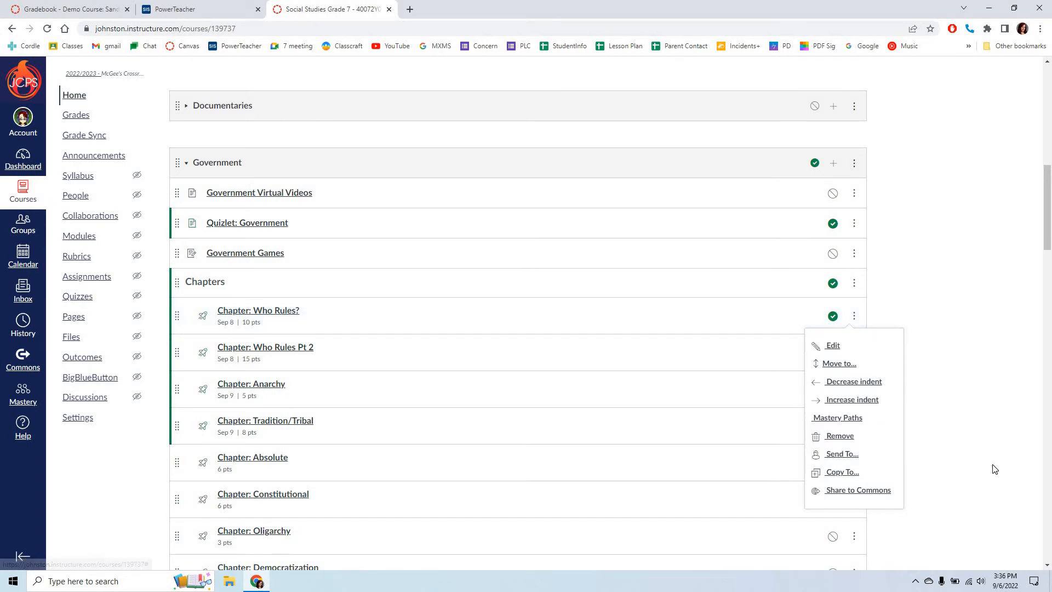
pyautogui.click(829, 346)
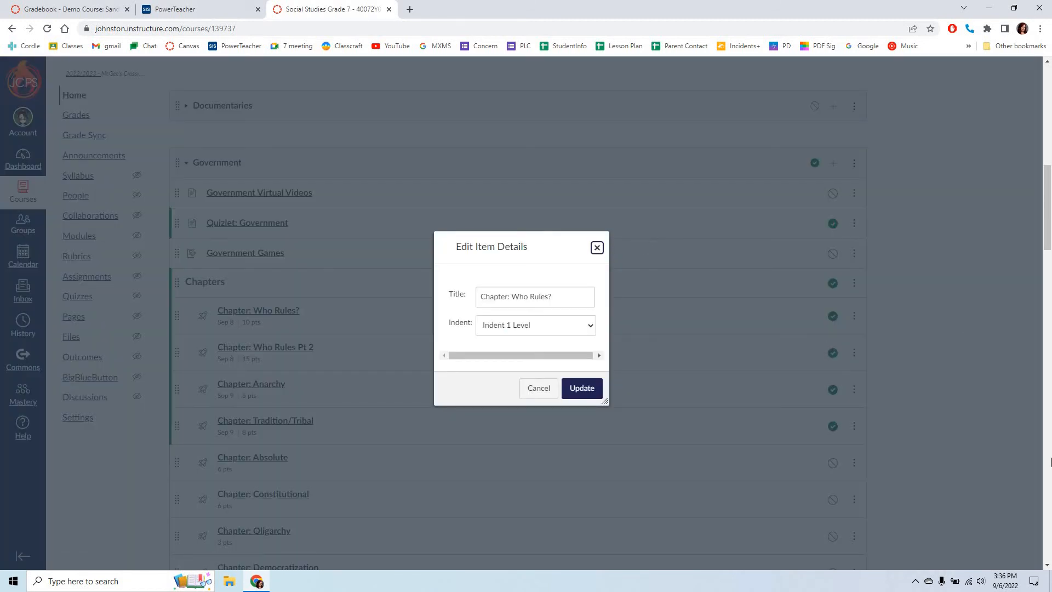
pyautogui.click(597, 247)
# Step: Look over the course home page, from the recent announcements down through the module contents
pyautogui.scroll(-8, 1023, 448)
pyautogui.scroll(-4, 1024, 448)
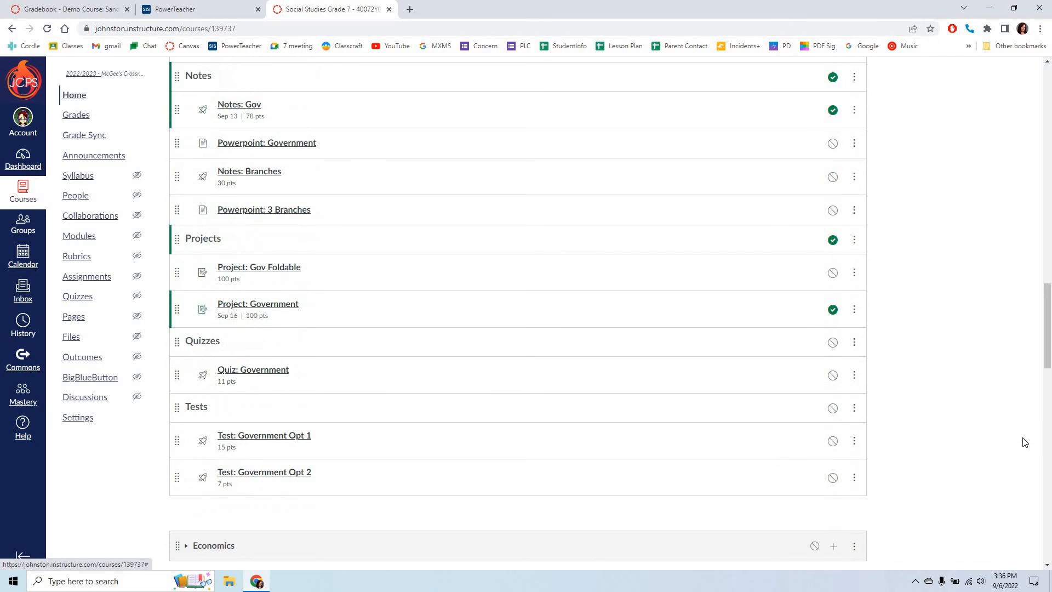
pyautogui.scroll(14, 1022, 441)
pyautogui.scroll(10, 1022, 438)
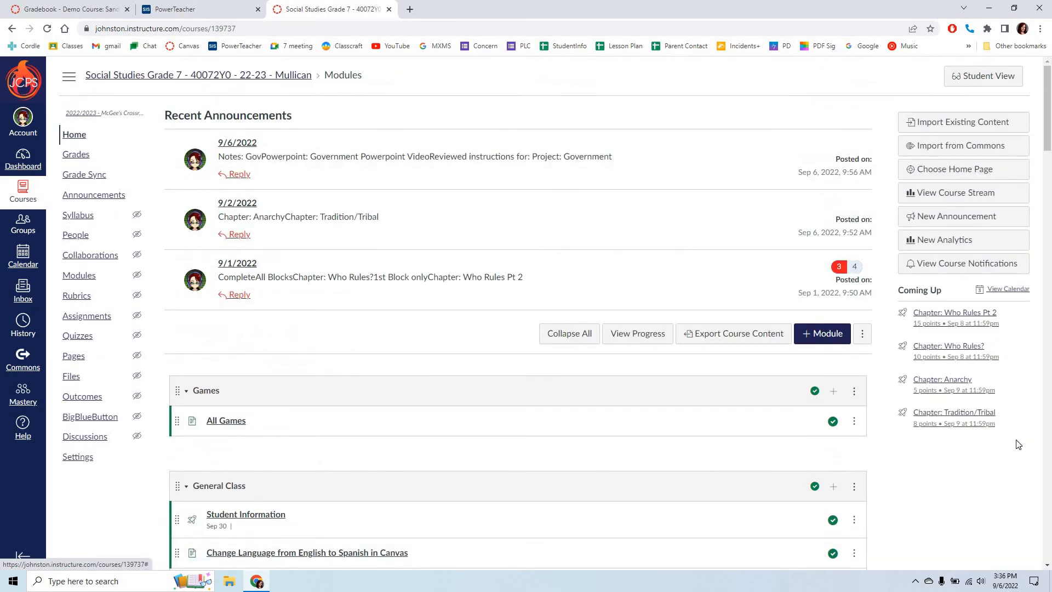
pyautogui.scroll(-2, 1015, 451)
pyautogui.scroll(-4, 1015, 450)
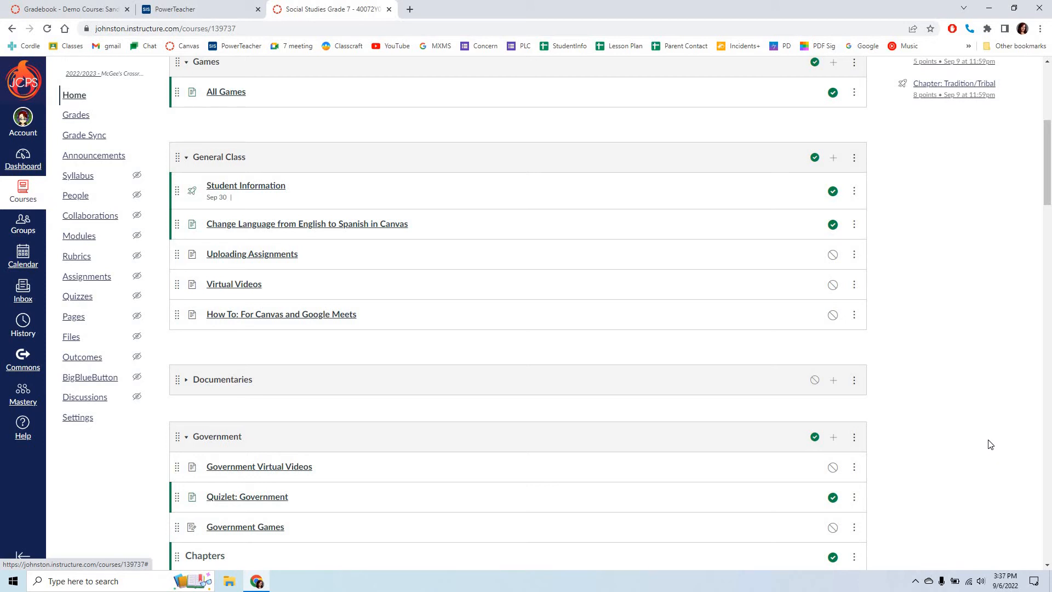
pyautogui.scroll(6, 990, 444)
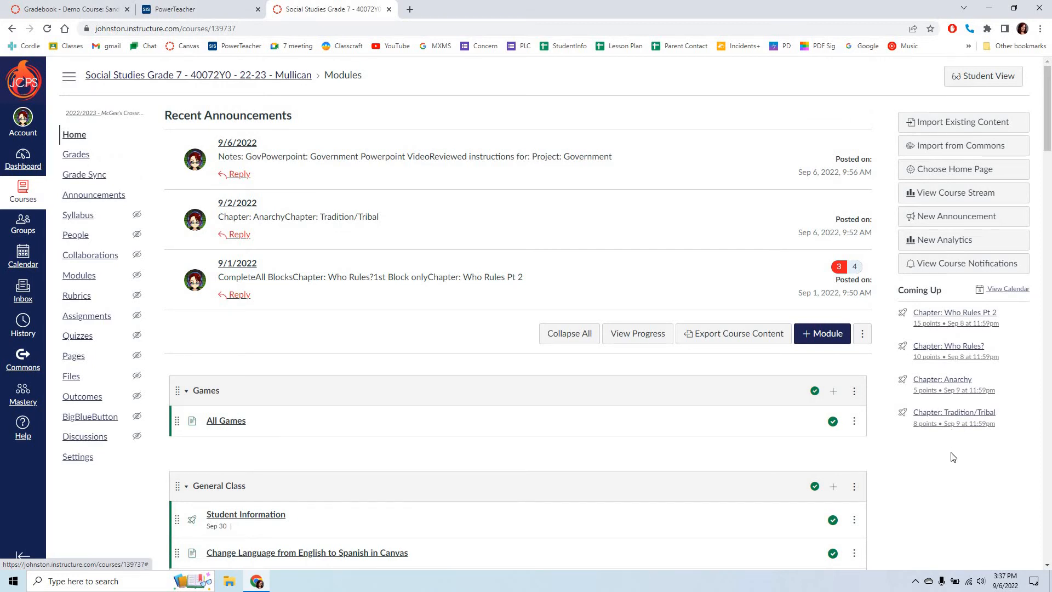
pyautogui.scroll(-1, 953, 459)
pyautogui.scroll(-3, 953, 459)
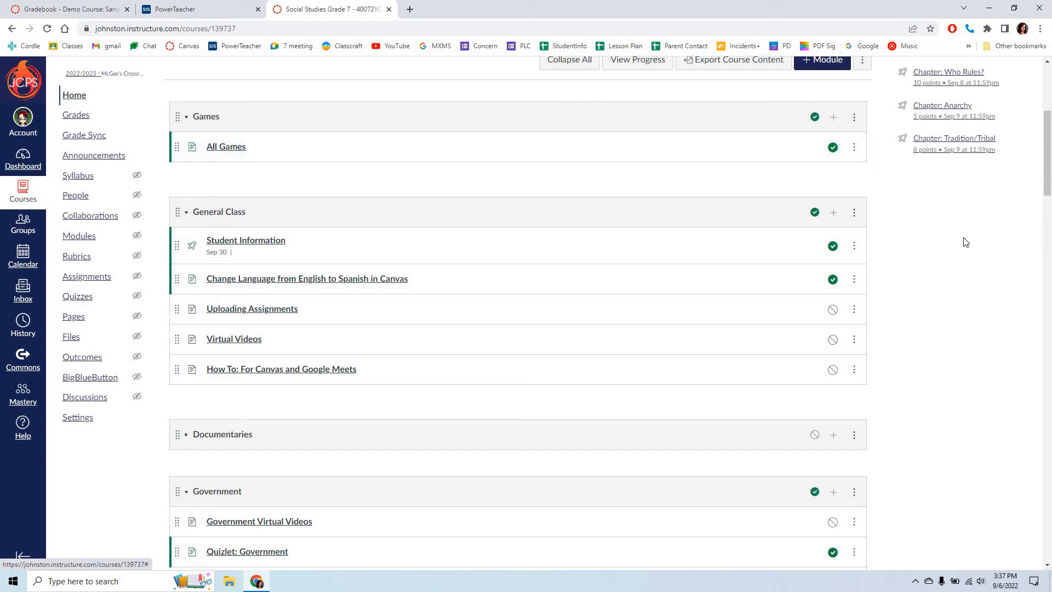
# Step: Create a new course module named "7th Grade PE" from the course home page
pyautogui.scroll(2, 956, 254)
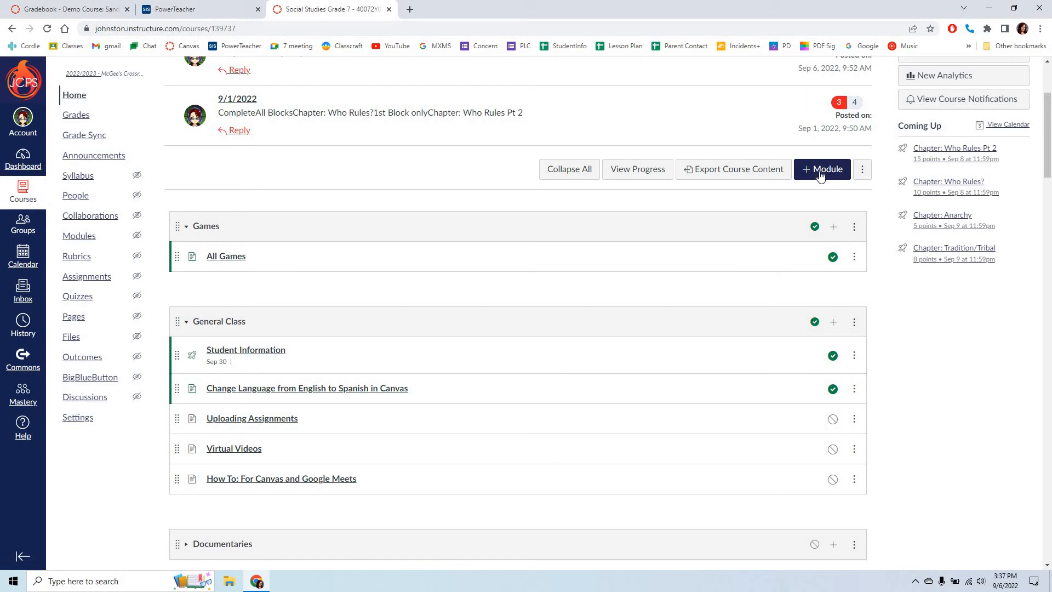
pyautogui.click(820, 174)
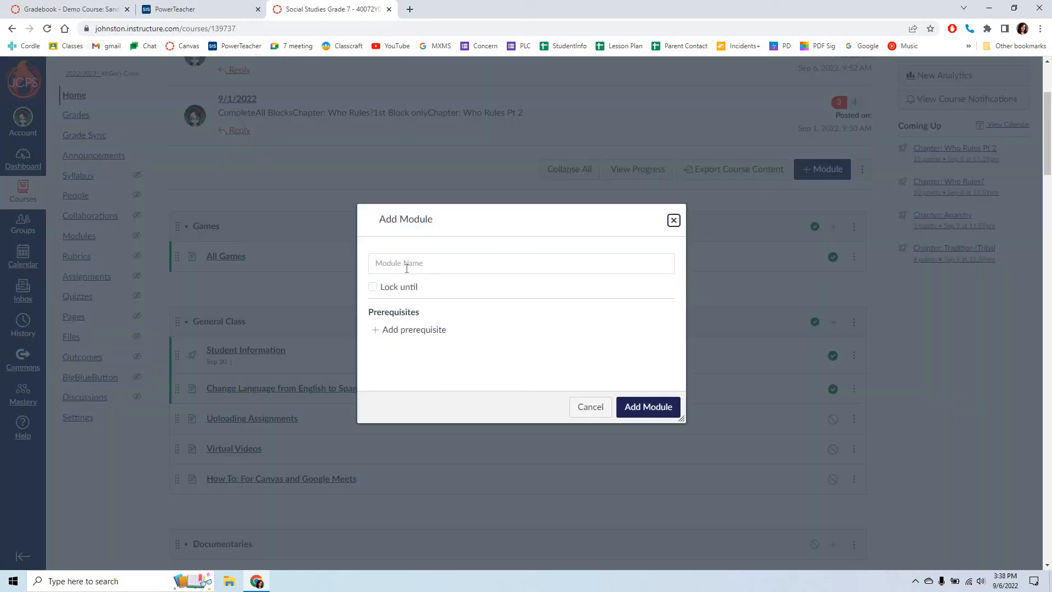
pyautogui.click(429, 265)
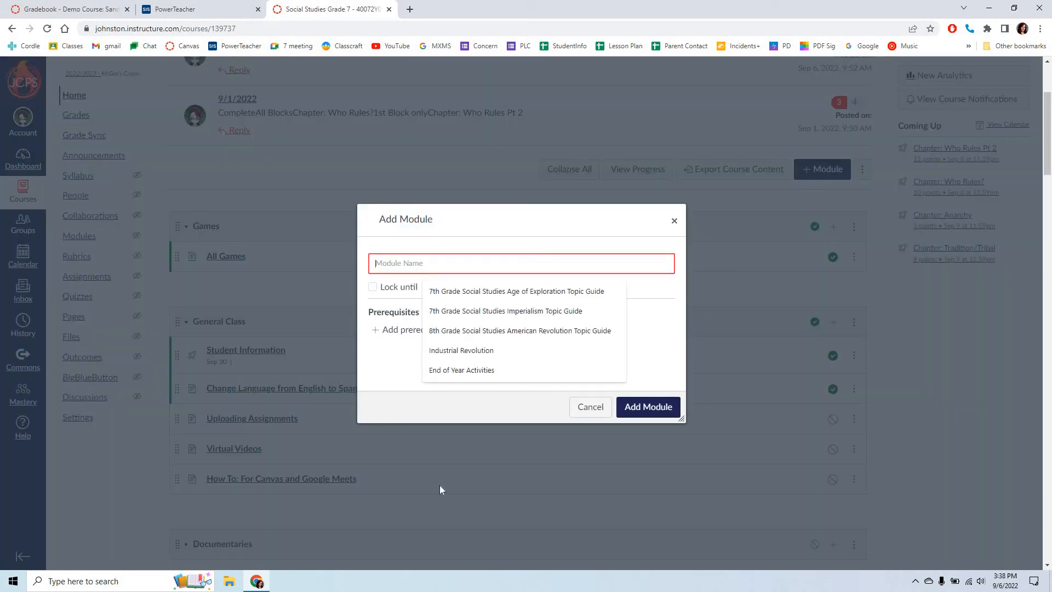
pyautogui.write('7th Grade PE')
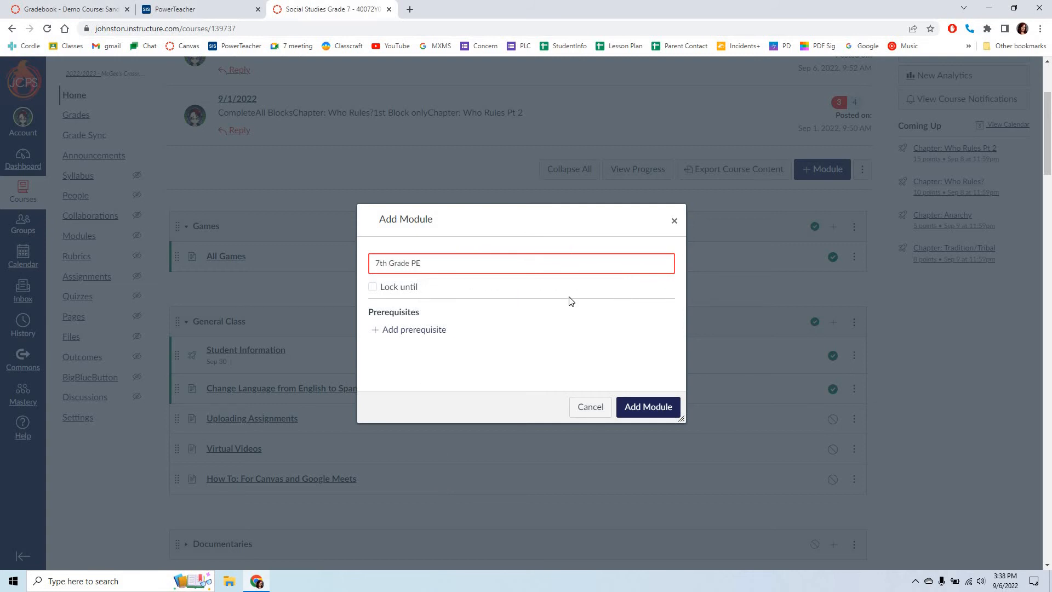
pyautogui.click(641, 411)
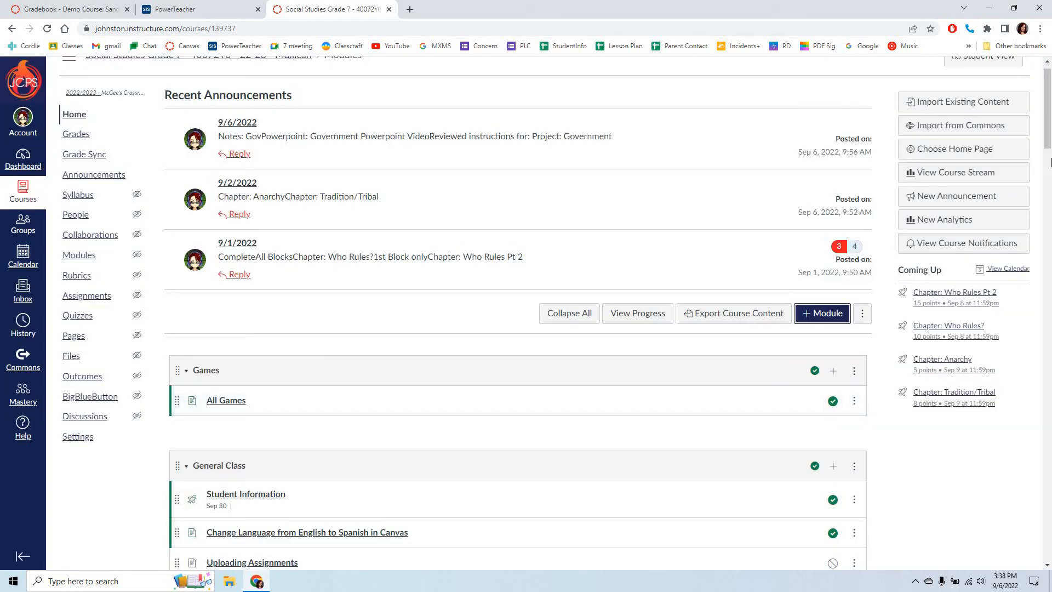
# Step: Add a Text Header item reading "CPR" to the 7th Grade PE module, indented 1 level
pyautogui.moveTo(1048, 137); pyautogui.dragTo(1048, 582)
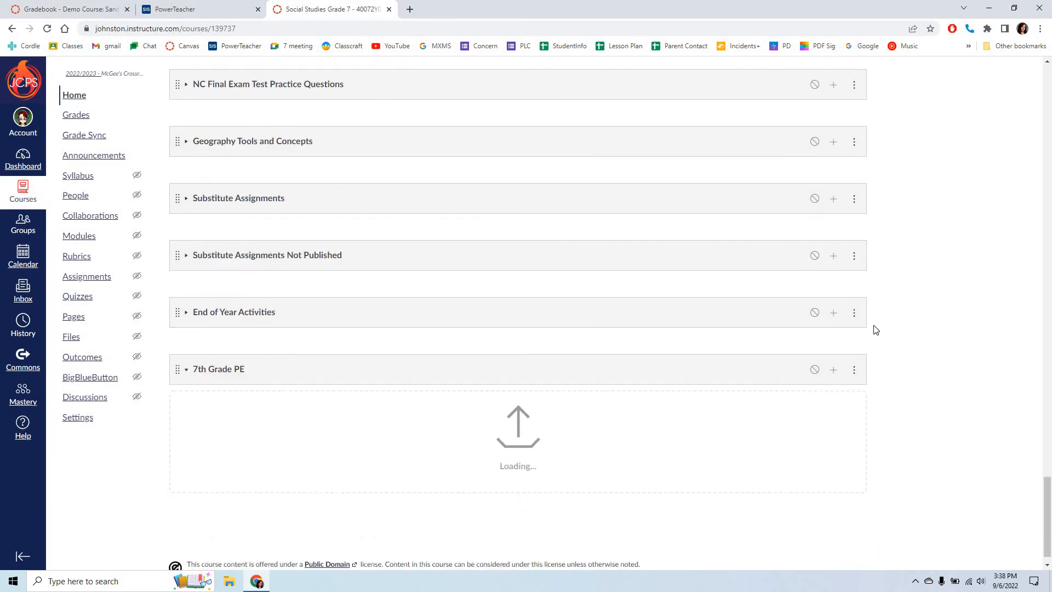
pyautogui.scroll(-1, 876, 330)
pyautogui.click(856, 349)
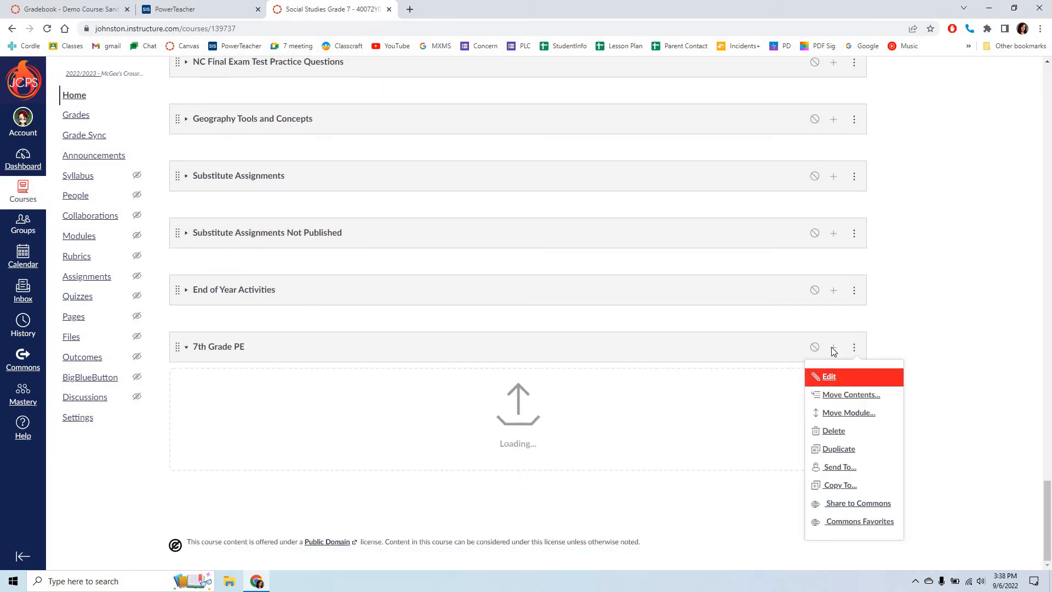
pyautogui.click(833, 348)
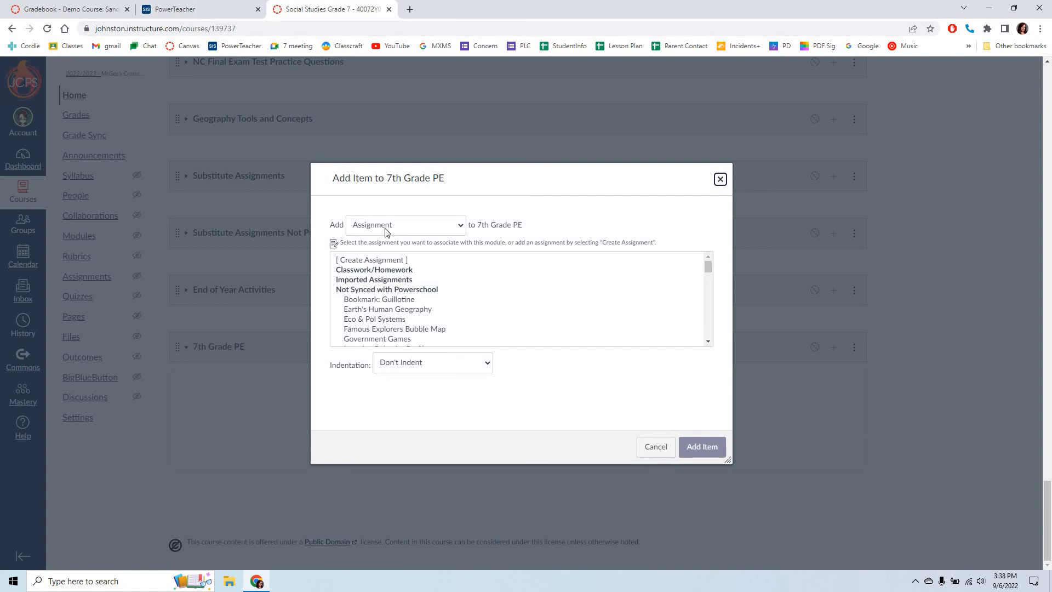
pyautogui.click(385, 228)
pyautogui.click(413, 289)
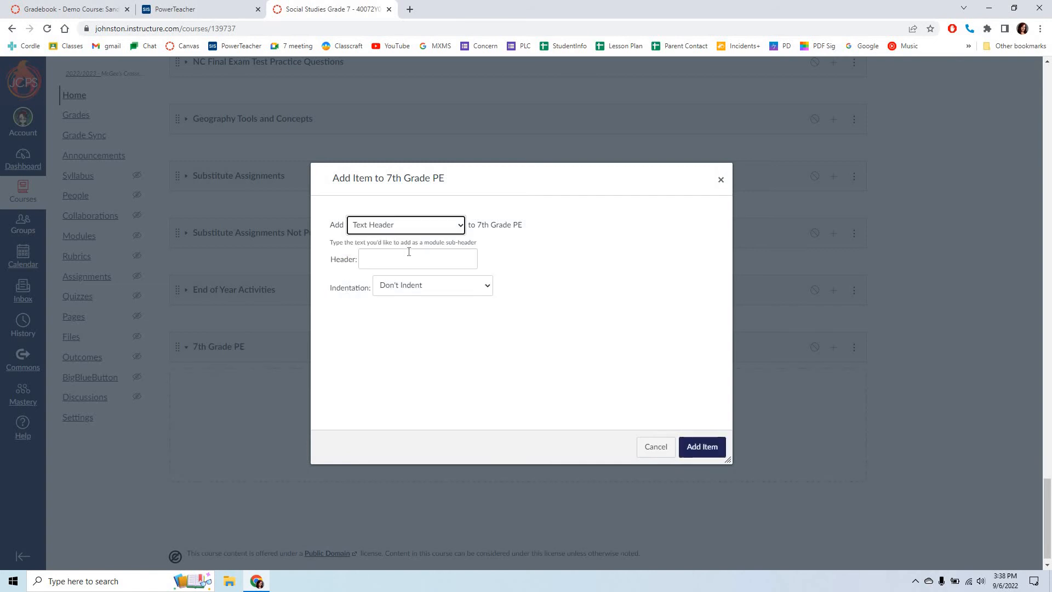
pyautogui.press('Tab')
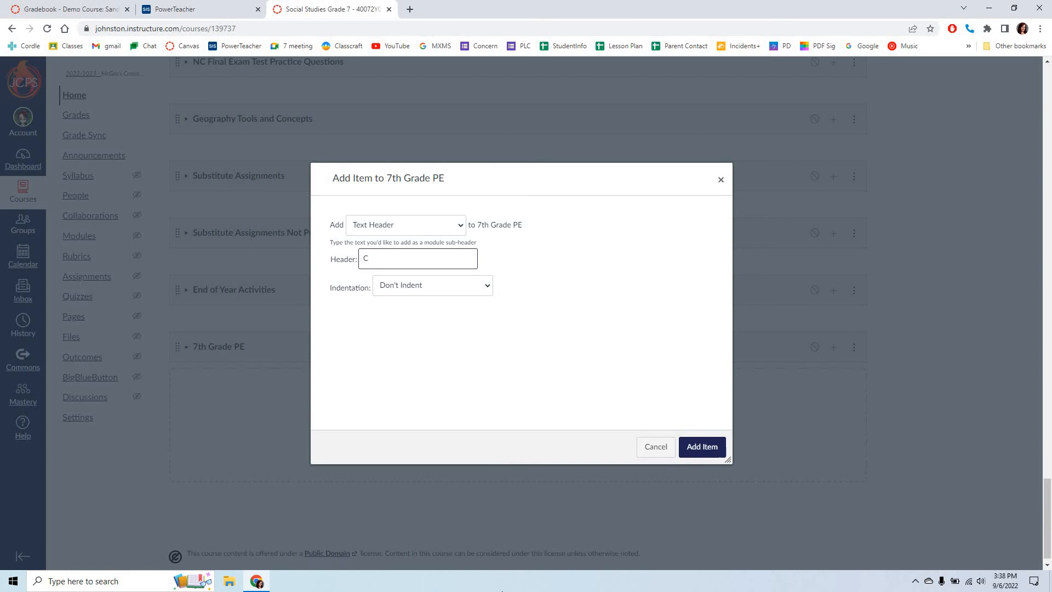
pyautogui.click(478, 291)
pyautogui.click(481, 304)
pyautogui.click(481, 285)
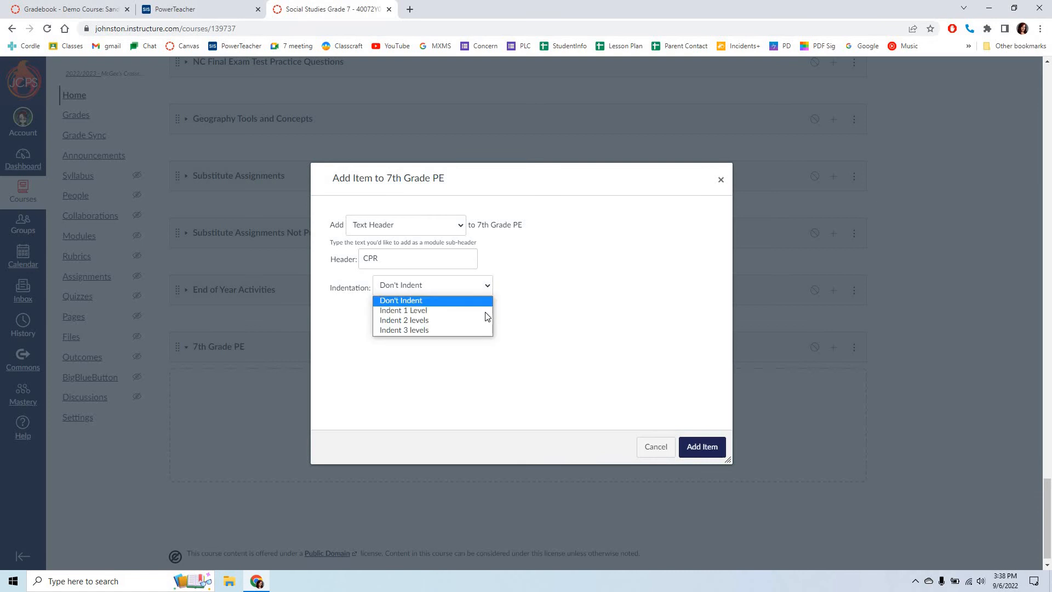
pyautogui.click(485, 311)
pyautogui.click(703, 449)
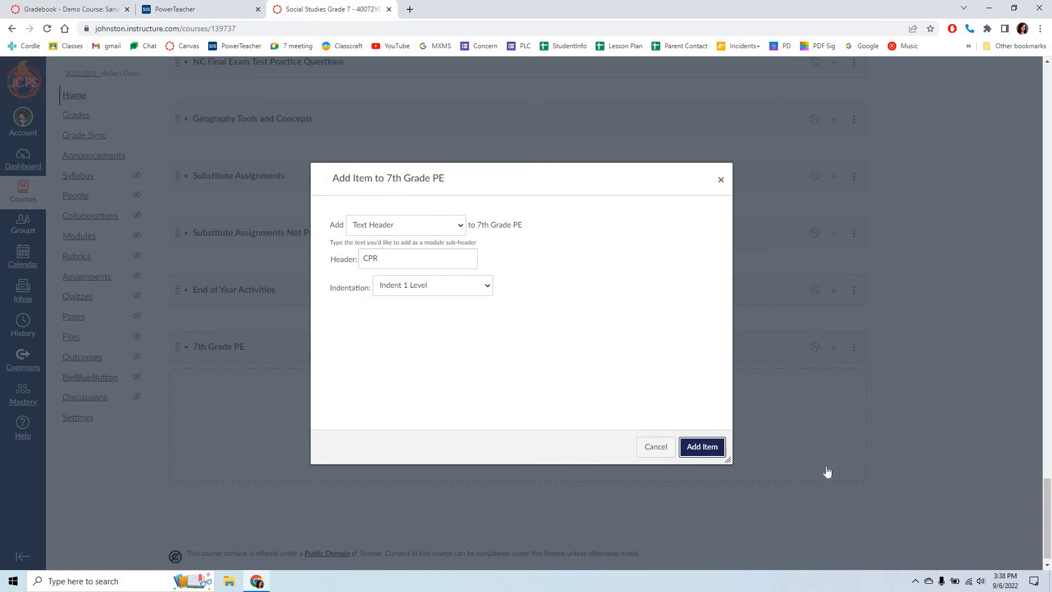
# Step: Review the actions offered for the 7th Grade PE module without choosing any
pyautogui.scroll(-1, 323, 340)
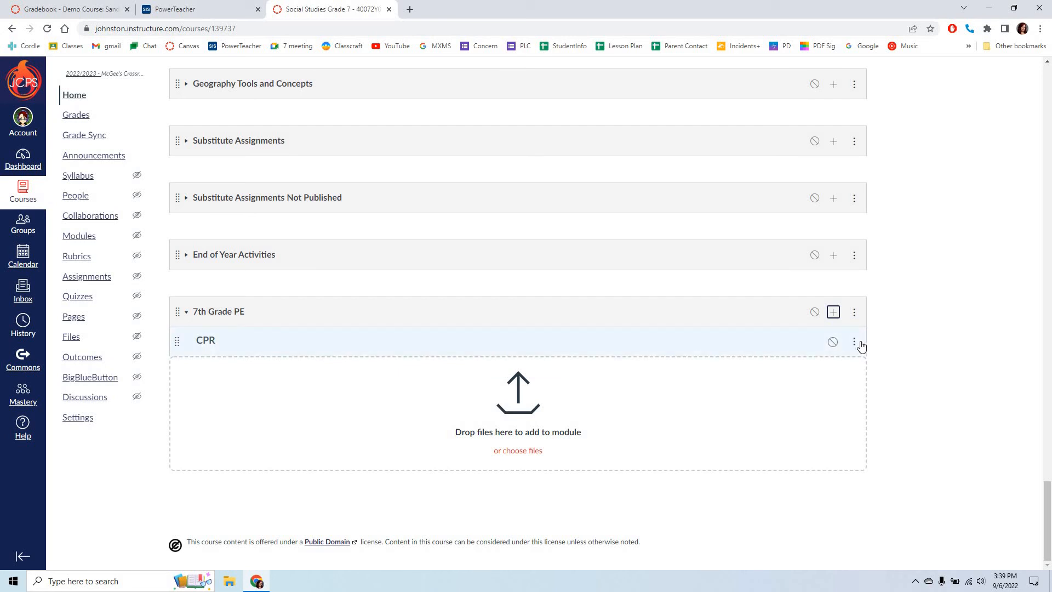
pyautogui.click(854, 312)
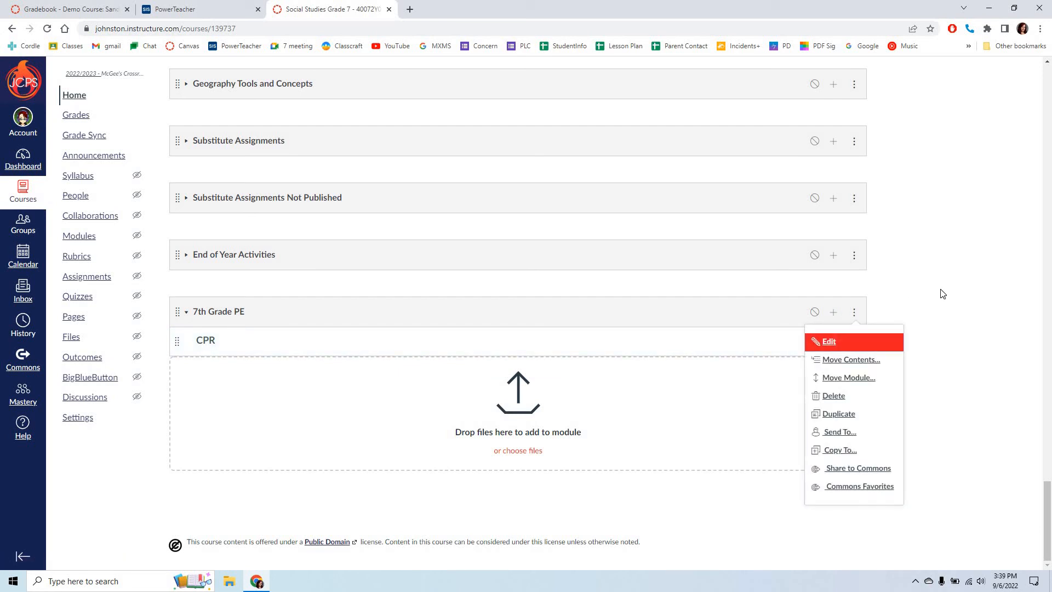
pyautogui.click(943, 313)
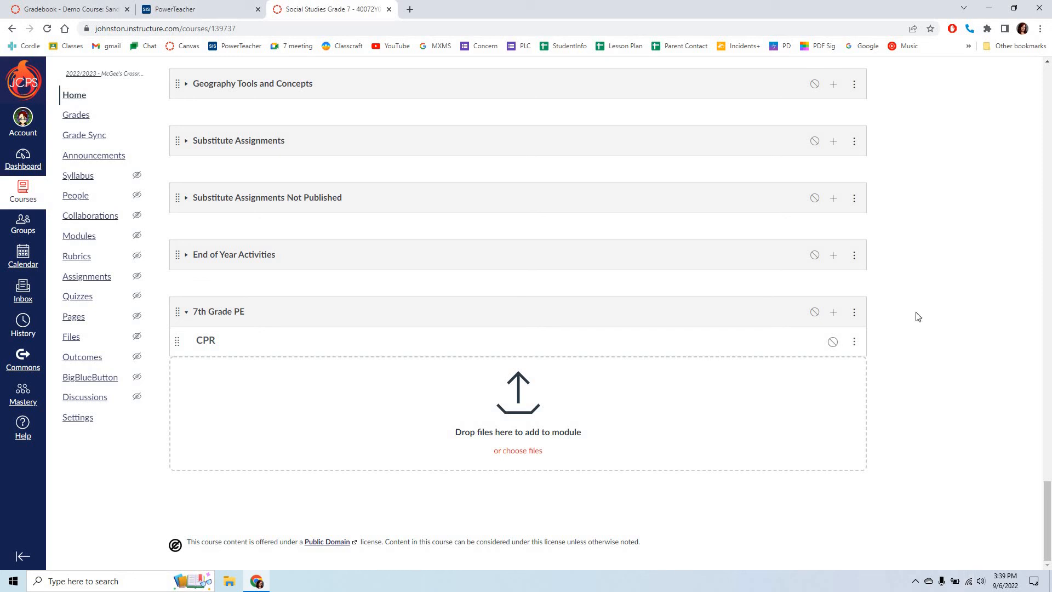
# Step: Remove the CPR text header from the 7th Grade PE module and confirm the removal
pyautogui.click(854, 341)
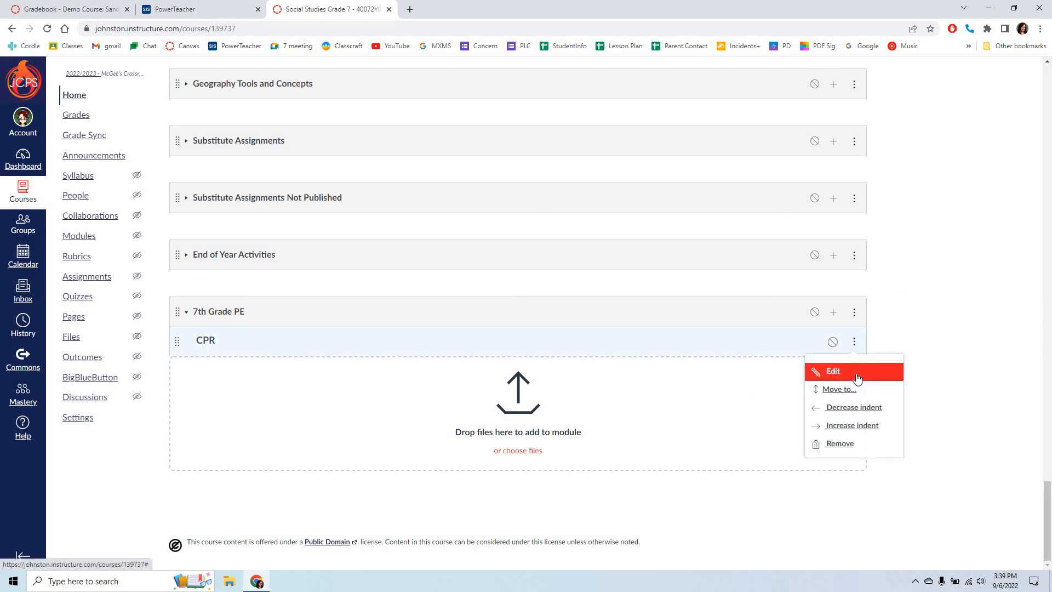
pyautogui.click(851, 445)
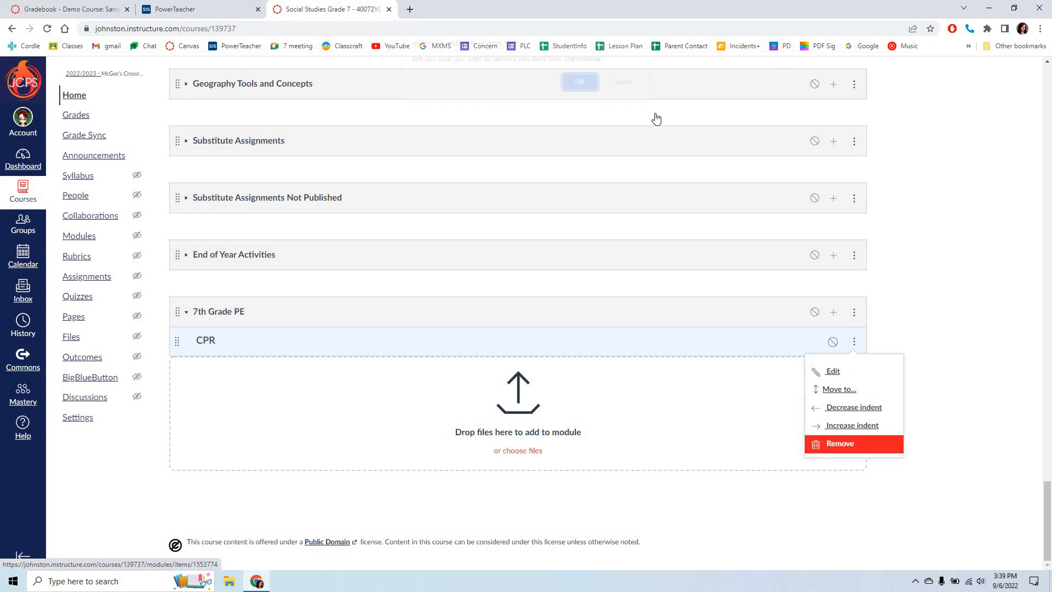
pyautogui.press('Return')
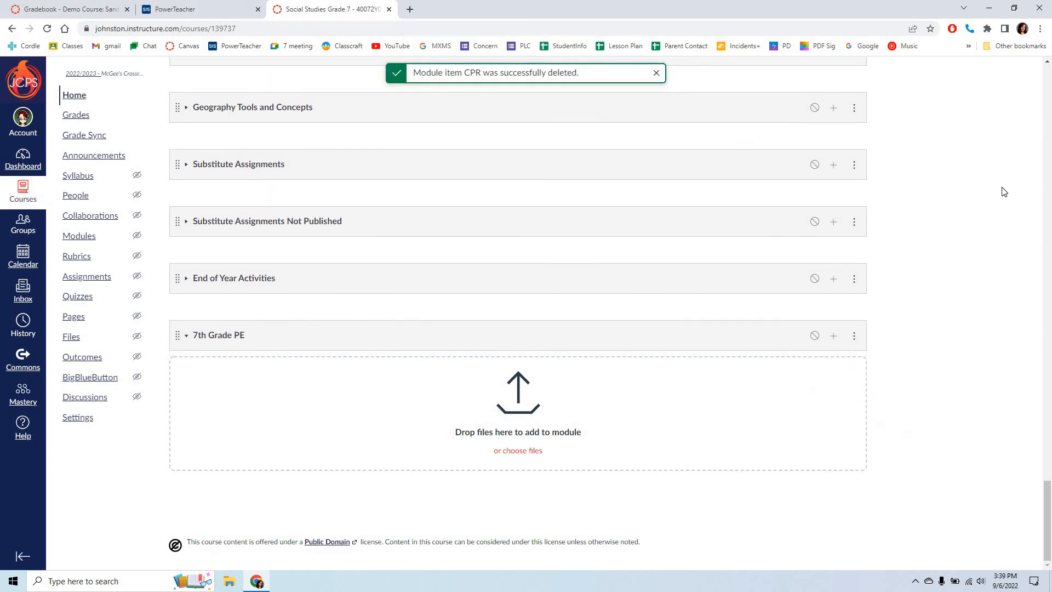
# Step: Delete the 7th Grade PE module from the course and confirm the deletion
pyautogui.click(854, 336)
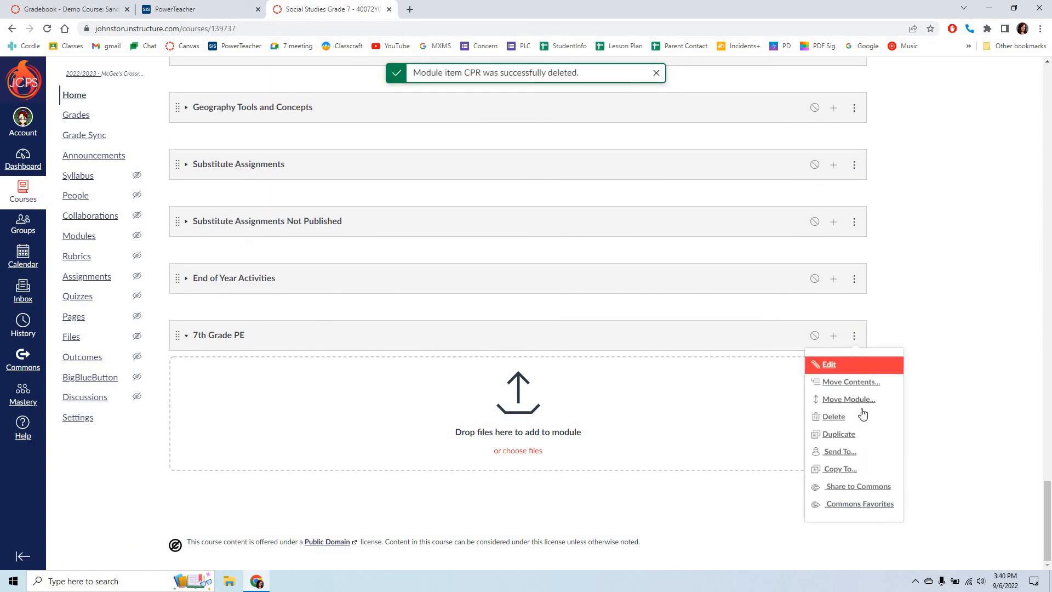
pyautogui.press('Down')
pyautogui.press('Down')
pyautogui.press('Down')
pyautogui.press('Down')
pyautogui.press('Down')
pyautogui.press('Up')
pyautogui.press('Up')
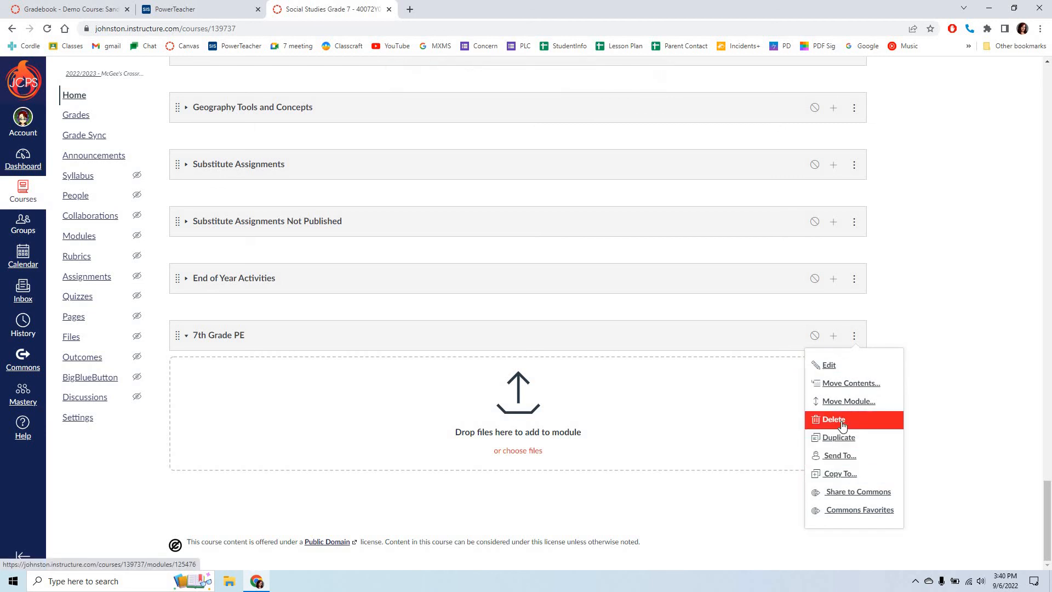
pyautogui.press('Return')
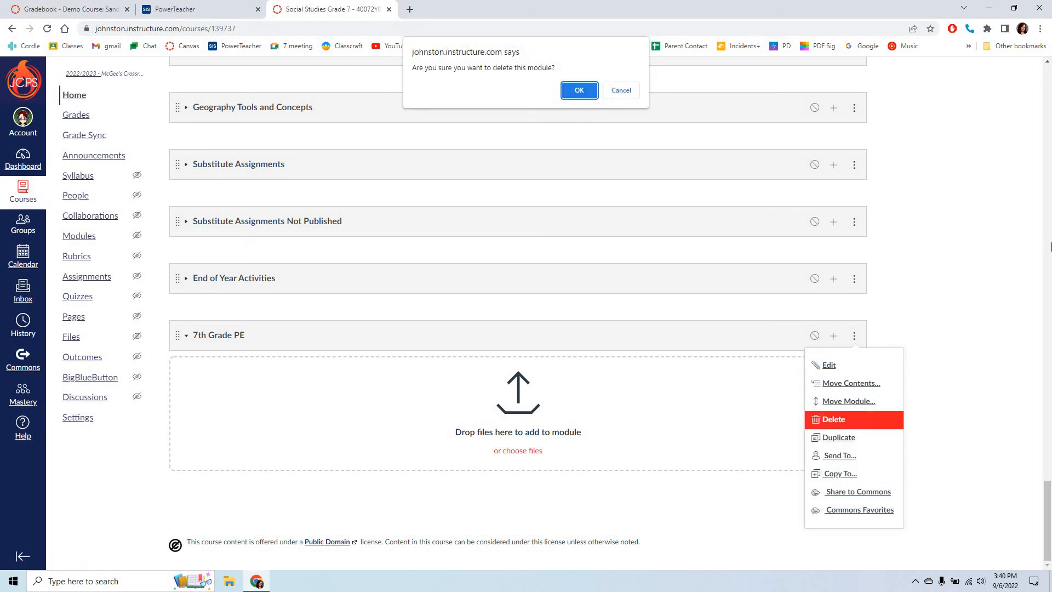
pyautogui.click(579, 91)
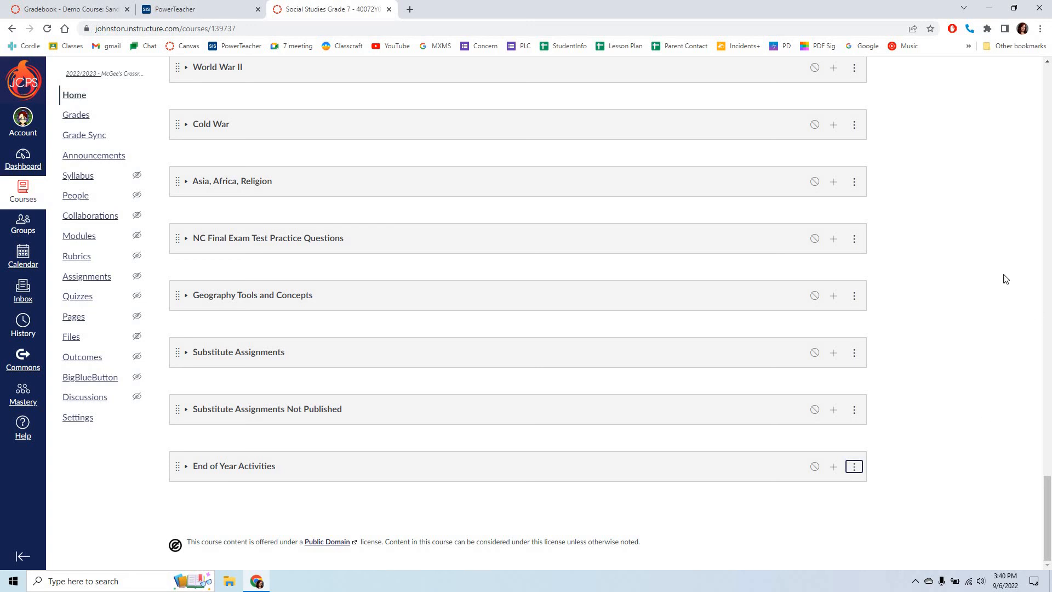
# Step: Switch the course to Student View and look over the announcements and module contents shown to students
pyautogui.scroll(20, 1005, 282)
pyautogui.scroll(15, 1009, 278)
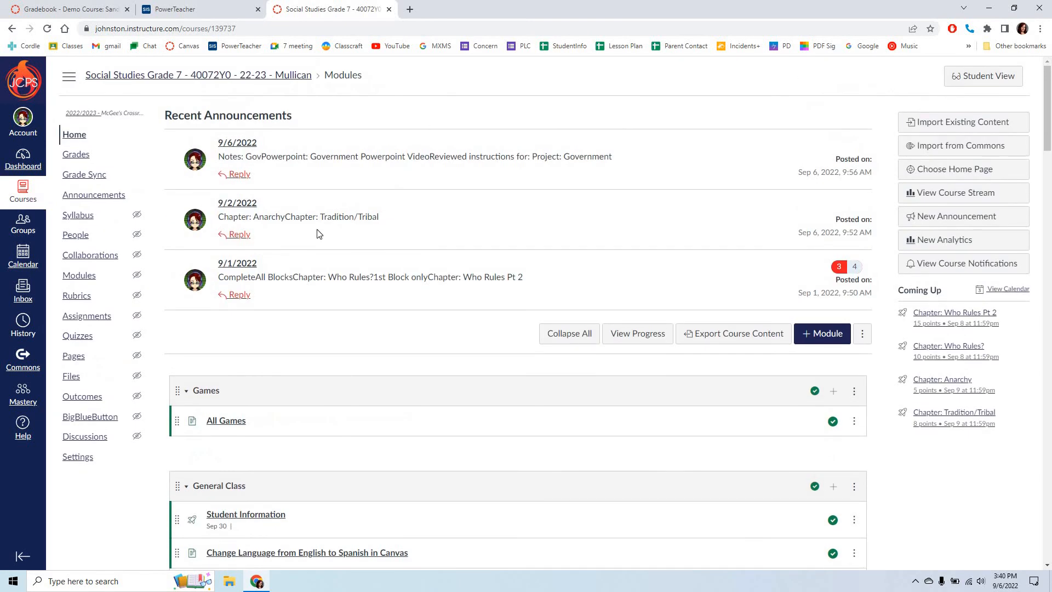
pyautogui.click(994, 80)
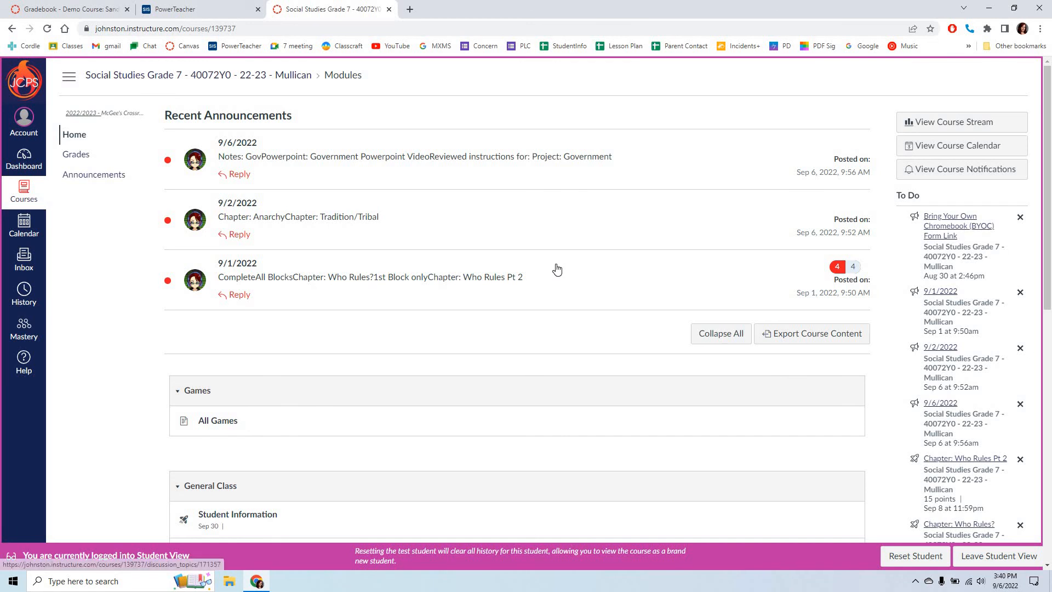
pyautogui.scroll(-10, 557, 267)
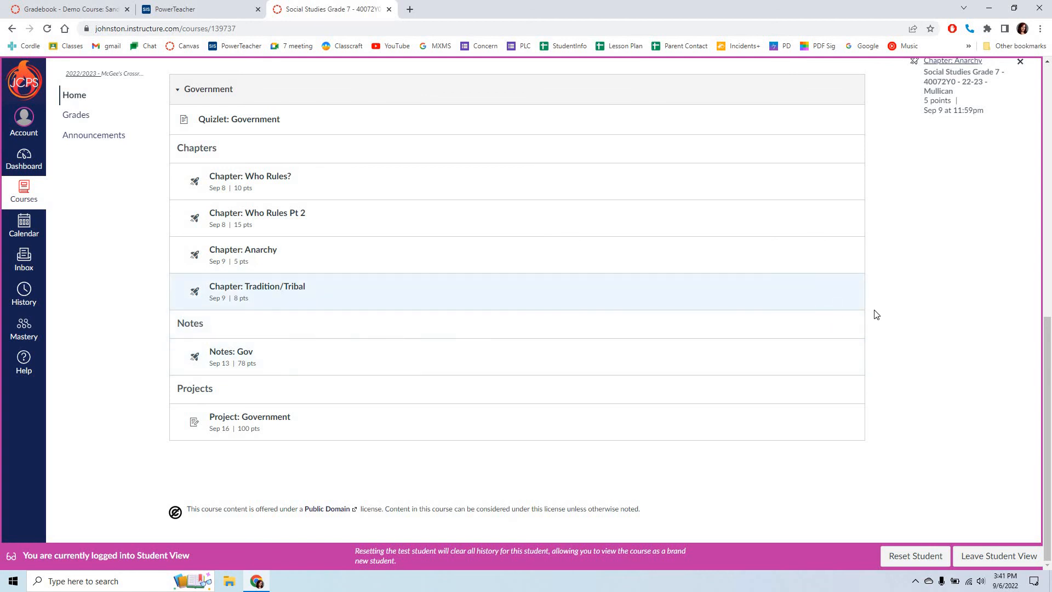
pyautogui.scroll(10, 537, 372)
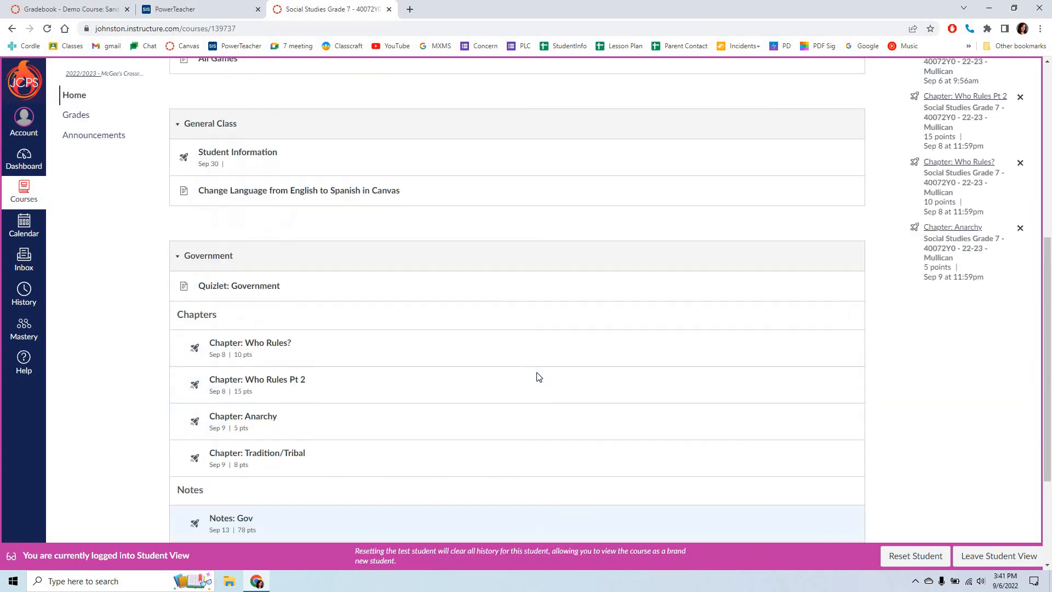
pyautogui.scroll(-3, 537, 381)
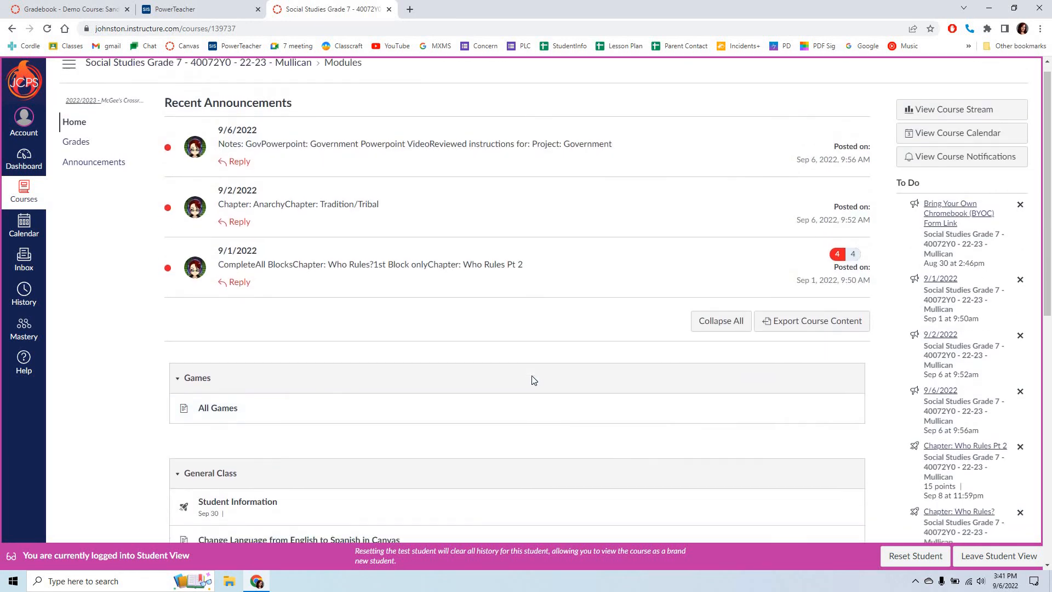
pyautogui.scroll(-7, 533, 386)
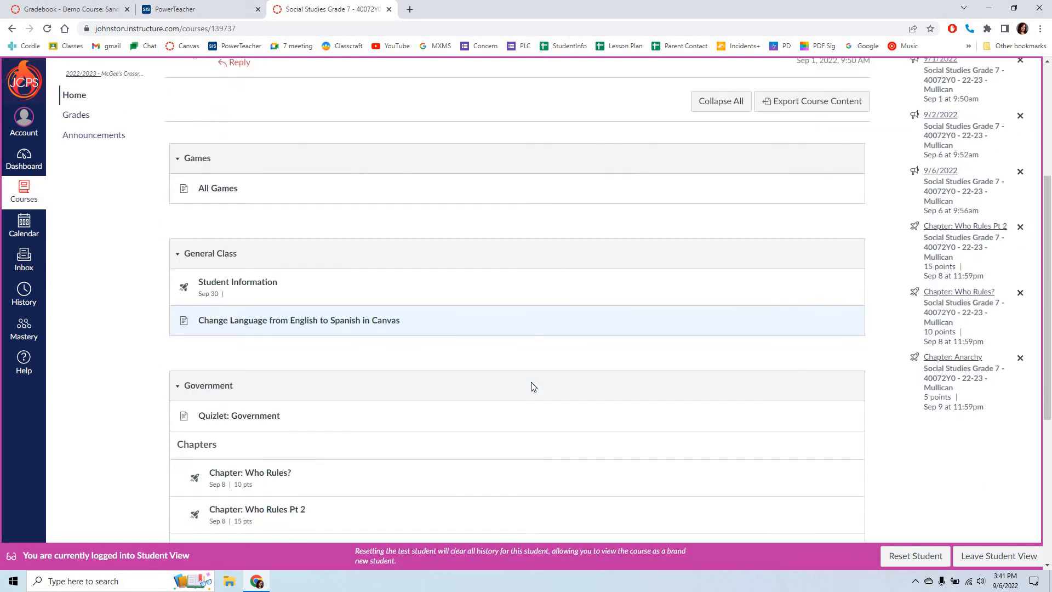